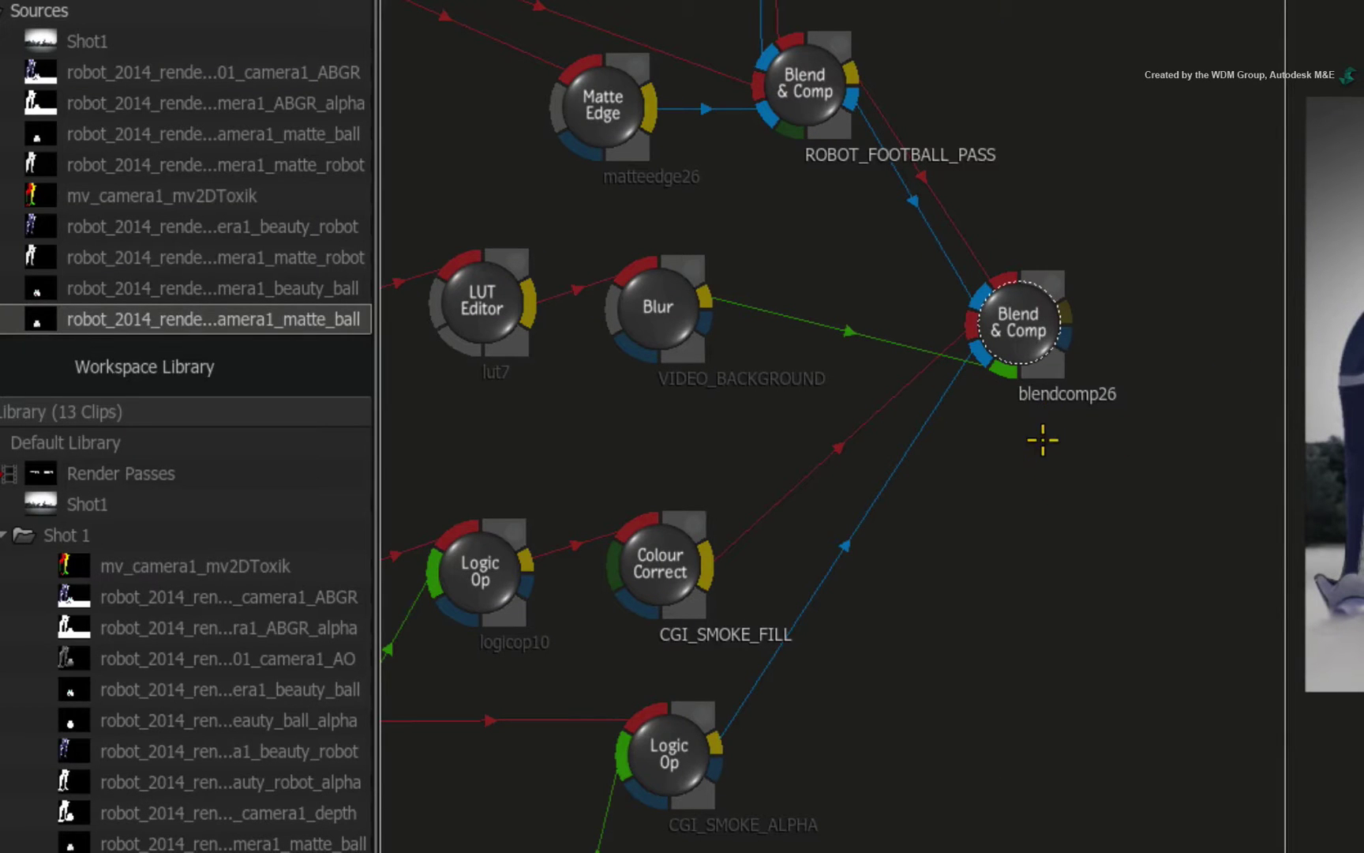
Shift the blendcomp26 node right in the ConnectFX schematic, then nudge it slightly back up-left.
drag(1044, 296, 1090, 282)
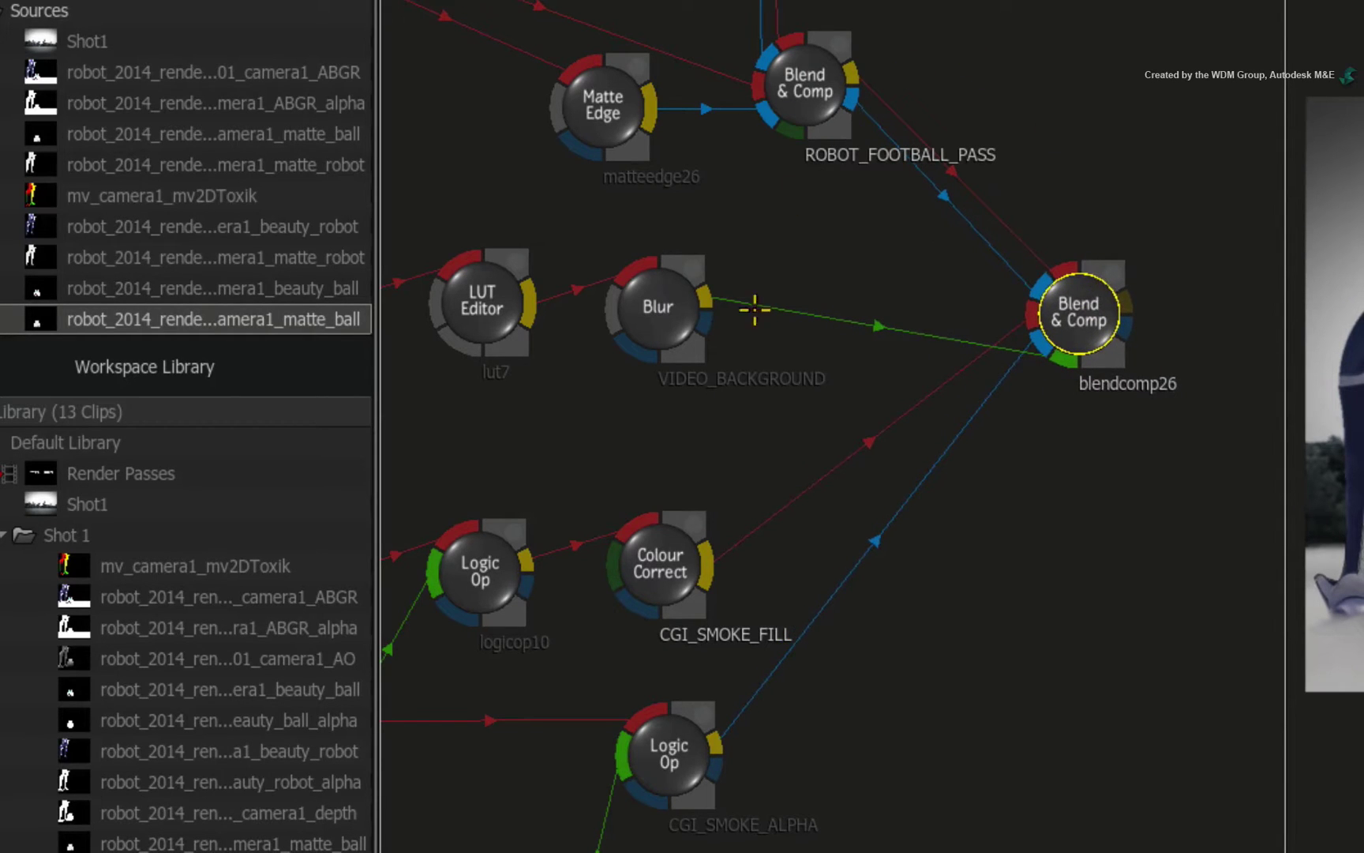
drag(1084, 288, 1070, 284)
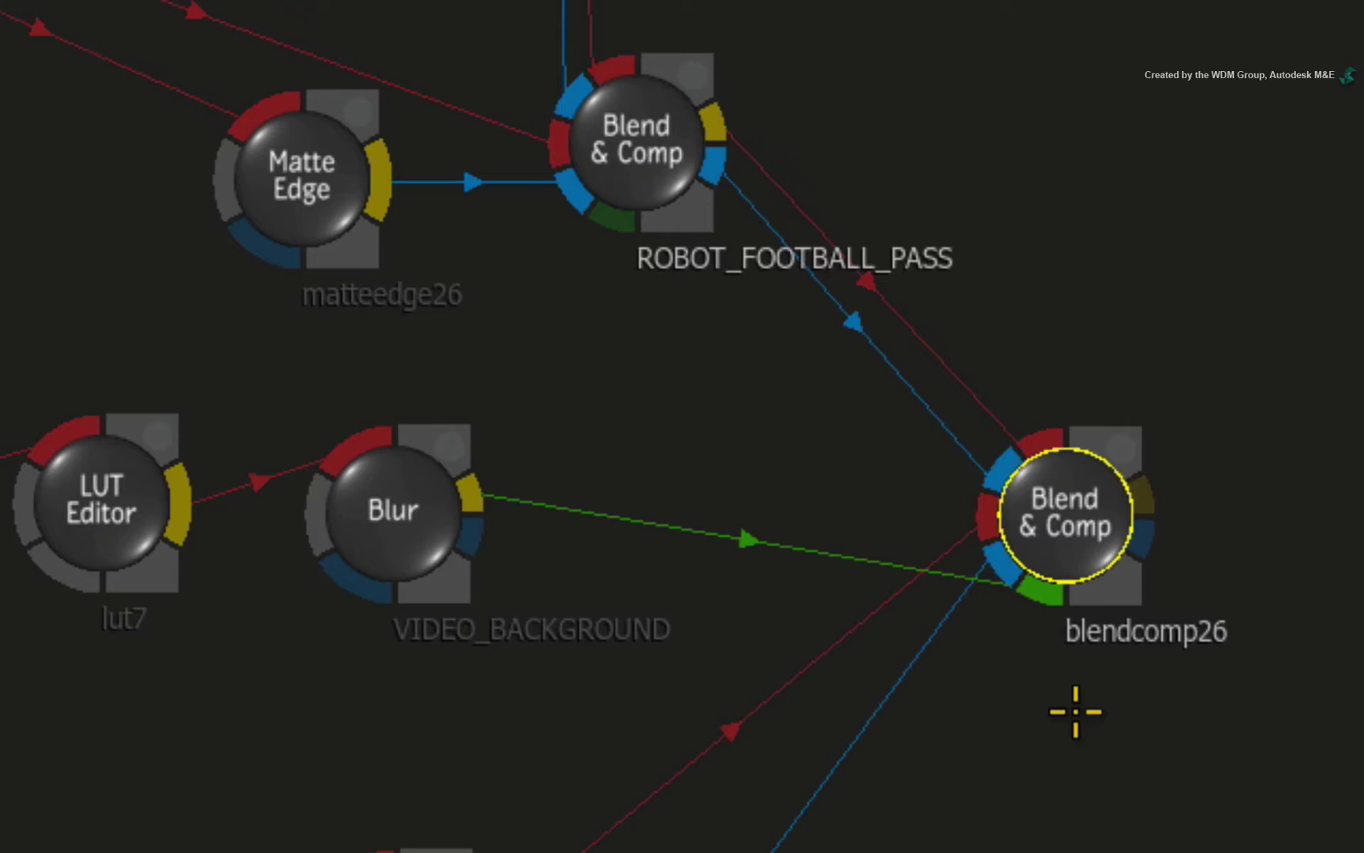
Replace blendcomp26 with a new Action node right of VIDEO_BACKGROUND, fed by its Blur output.
drag(1074, 467, 1070, 462)
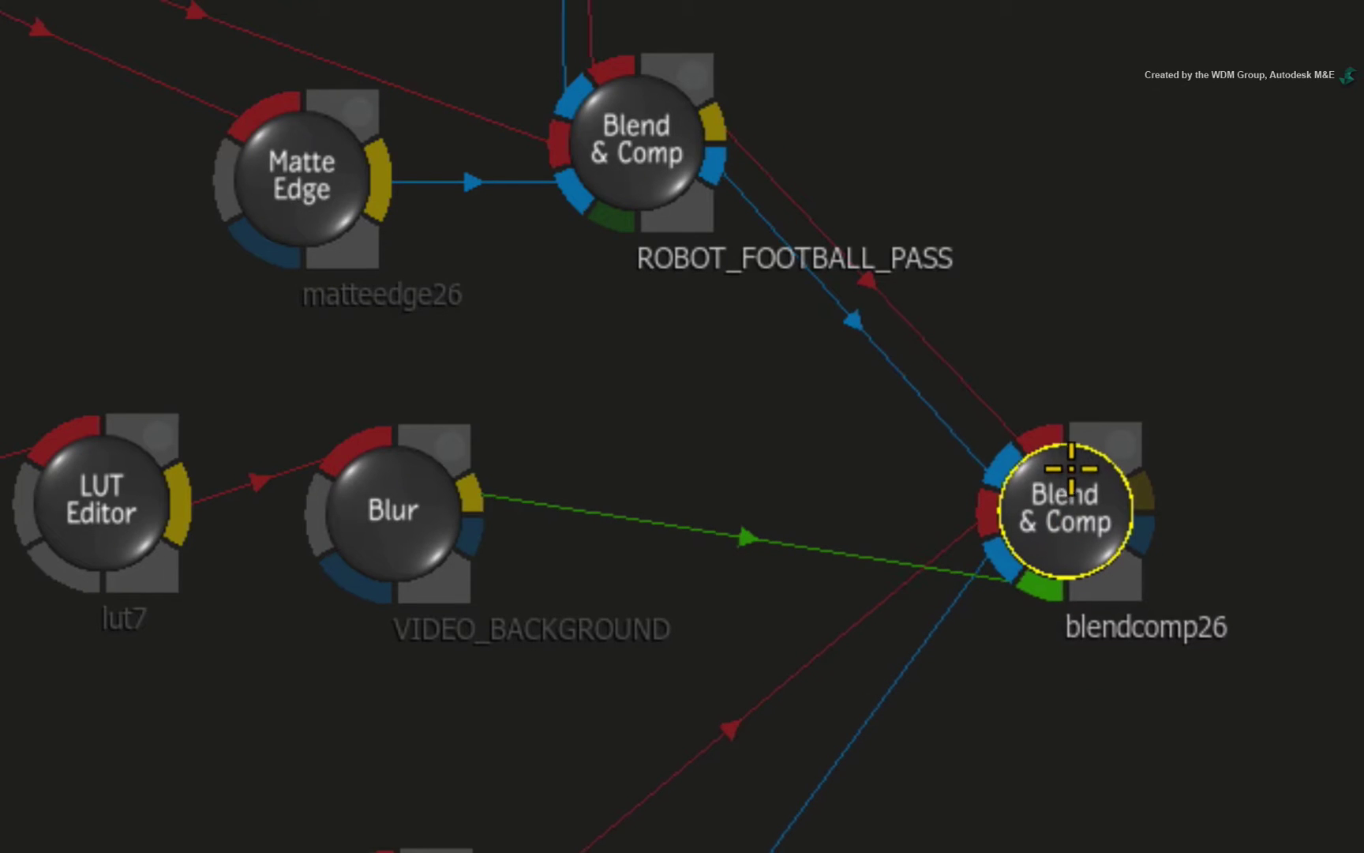
key(Delete)
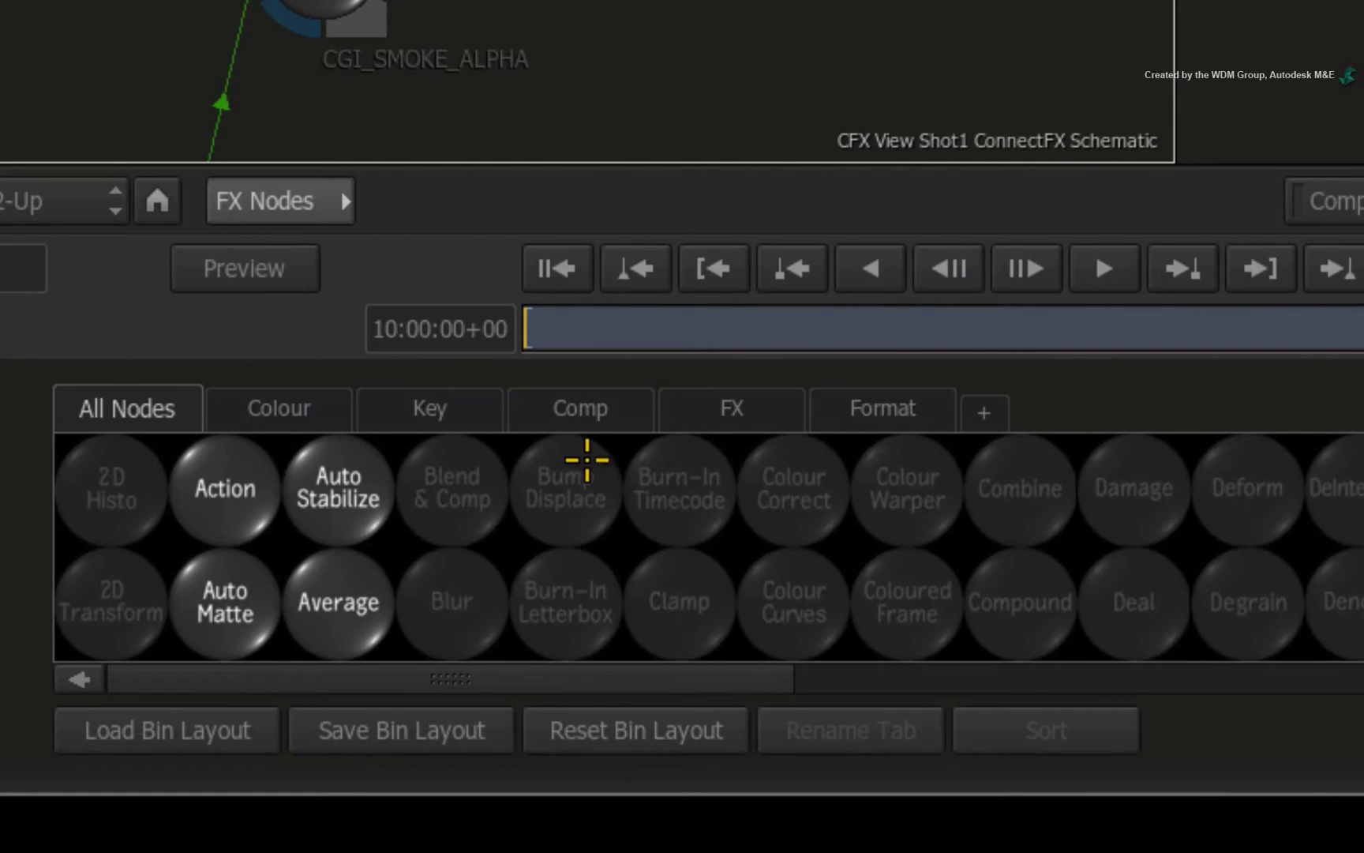
drag(219, 502, 197, 119)
drag(815, 442, 974, 422)
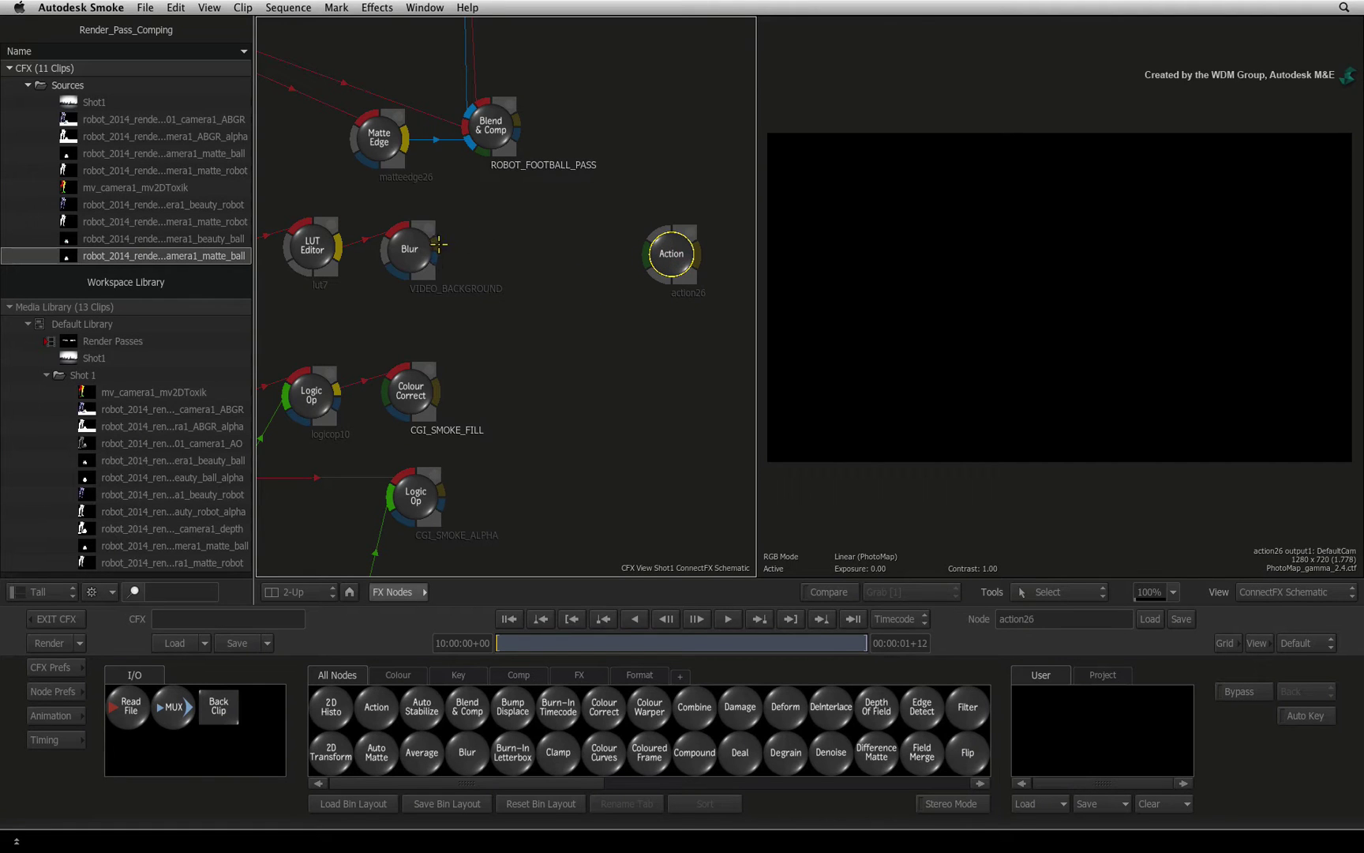
drag(434, 239, 671, 246)
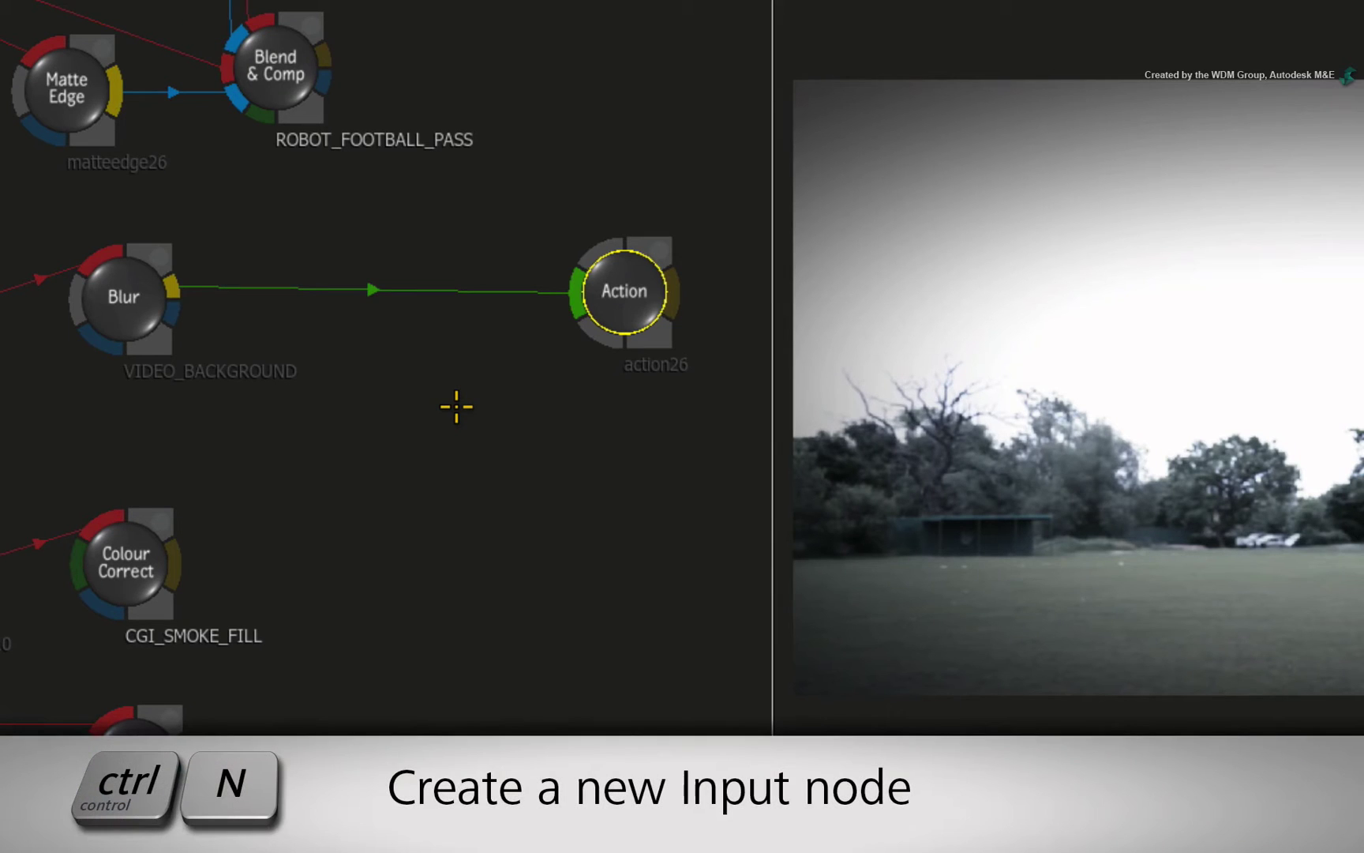
Add media1 near the smoke nodes, with CGI_SMOKE_FILL as fill and CGI_SMOKE_ALPHA as matte.
key(ctrl+n)
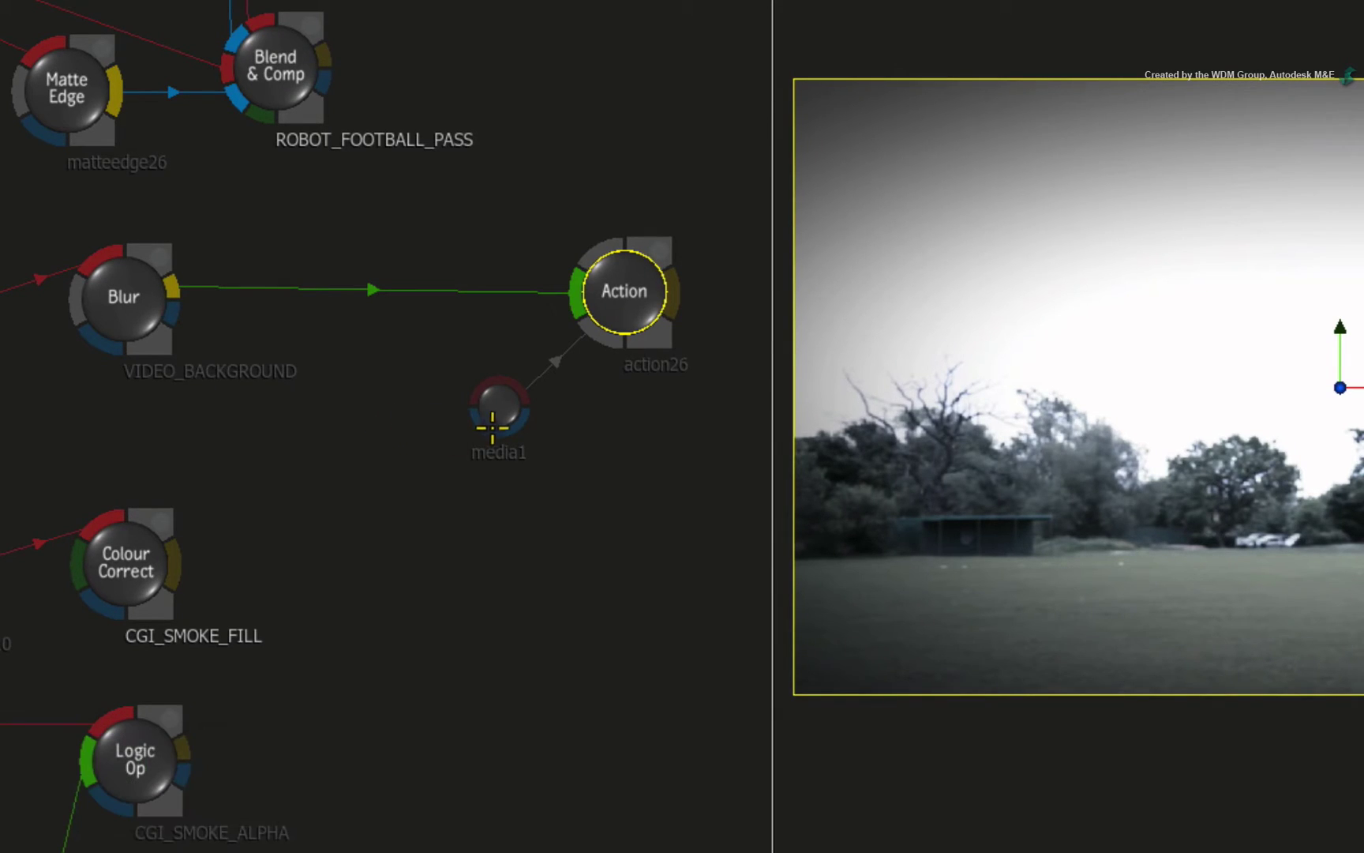
drag(496, 408, 399, 642)
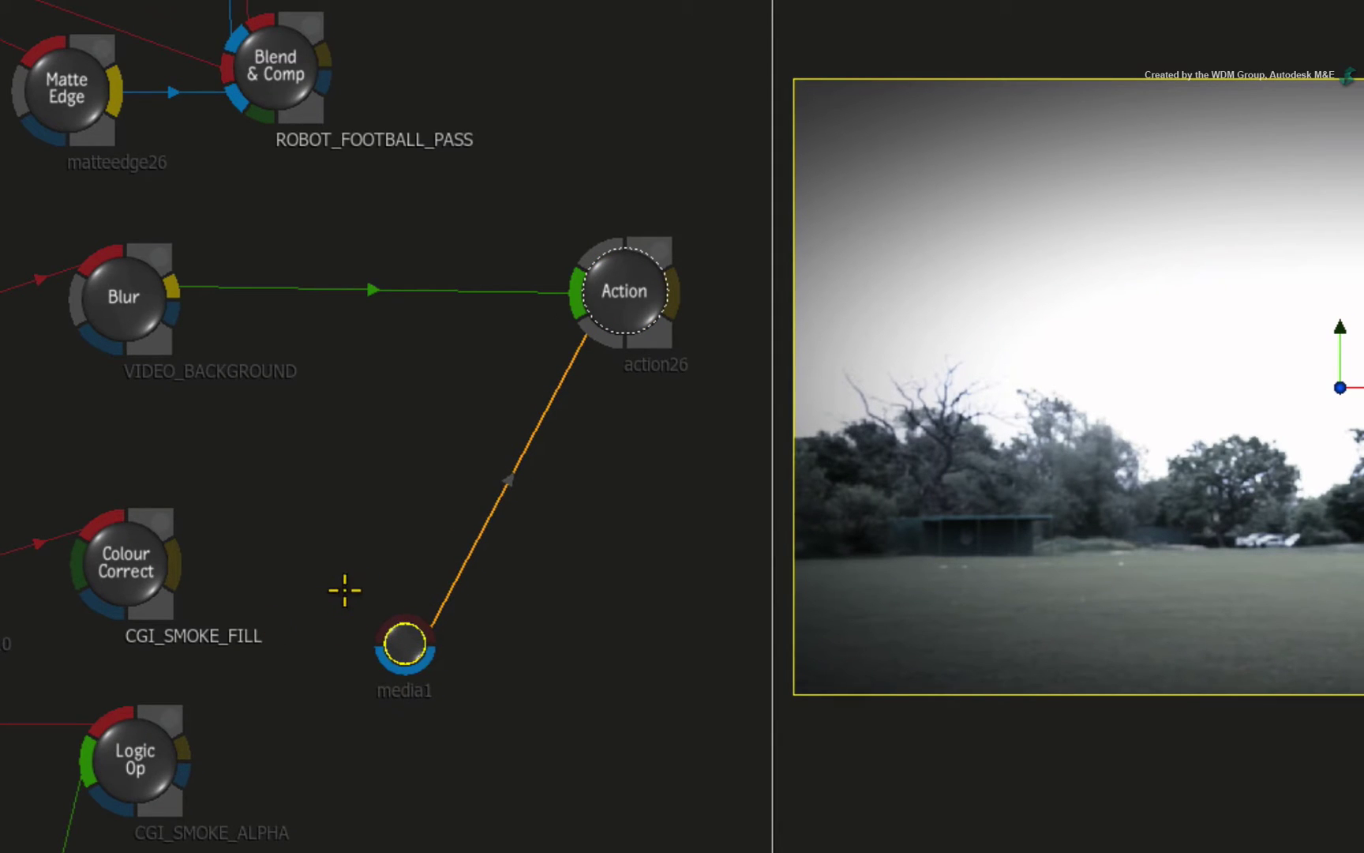
drag(178, 560, 394, 623)
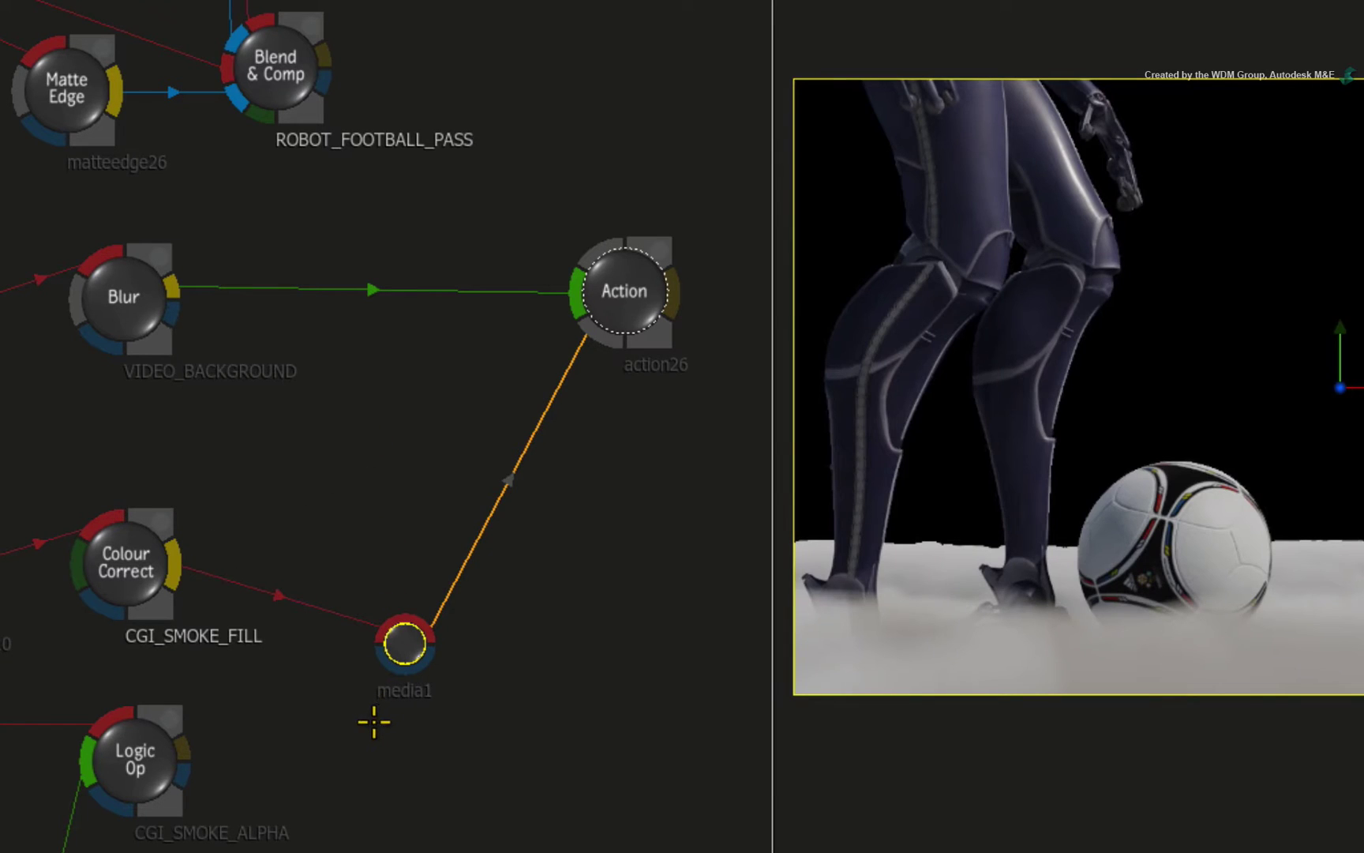
drag(185, 740, 403, 660)
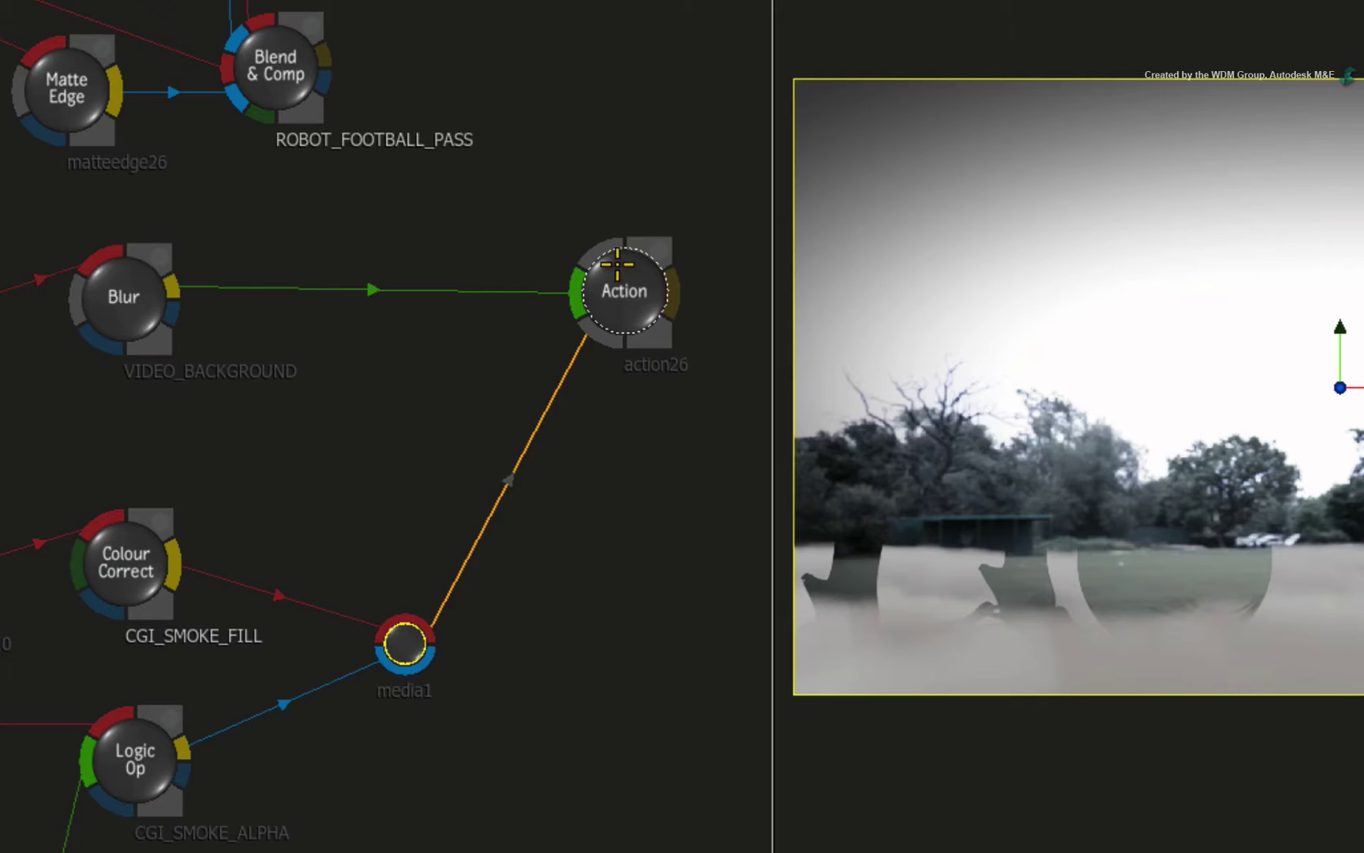
Add media2 beside ROBOT_FOOTBALL_PASS and connect the pass's fill and matte outputs into it.
click(614, 254)
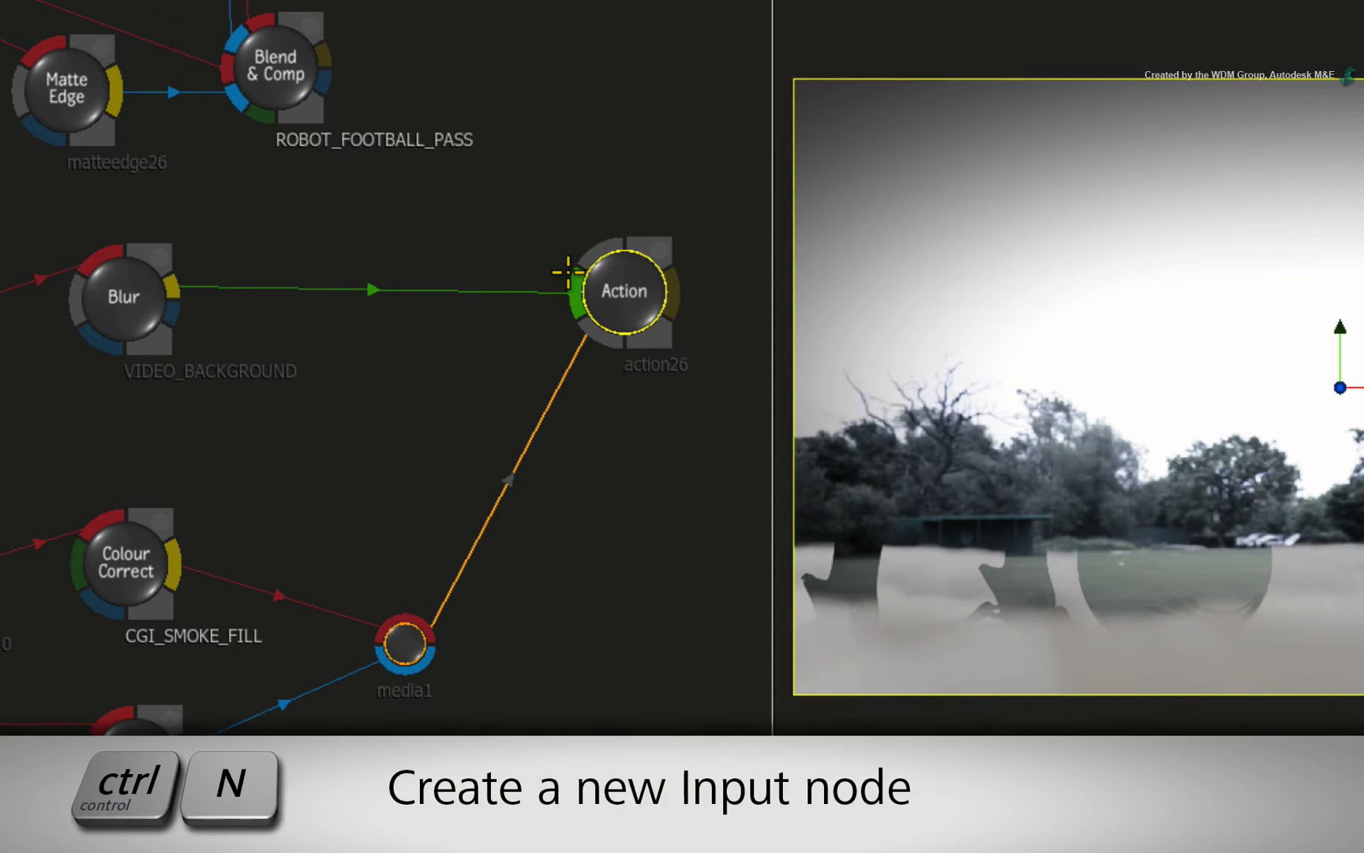
key(ctrl+n)
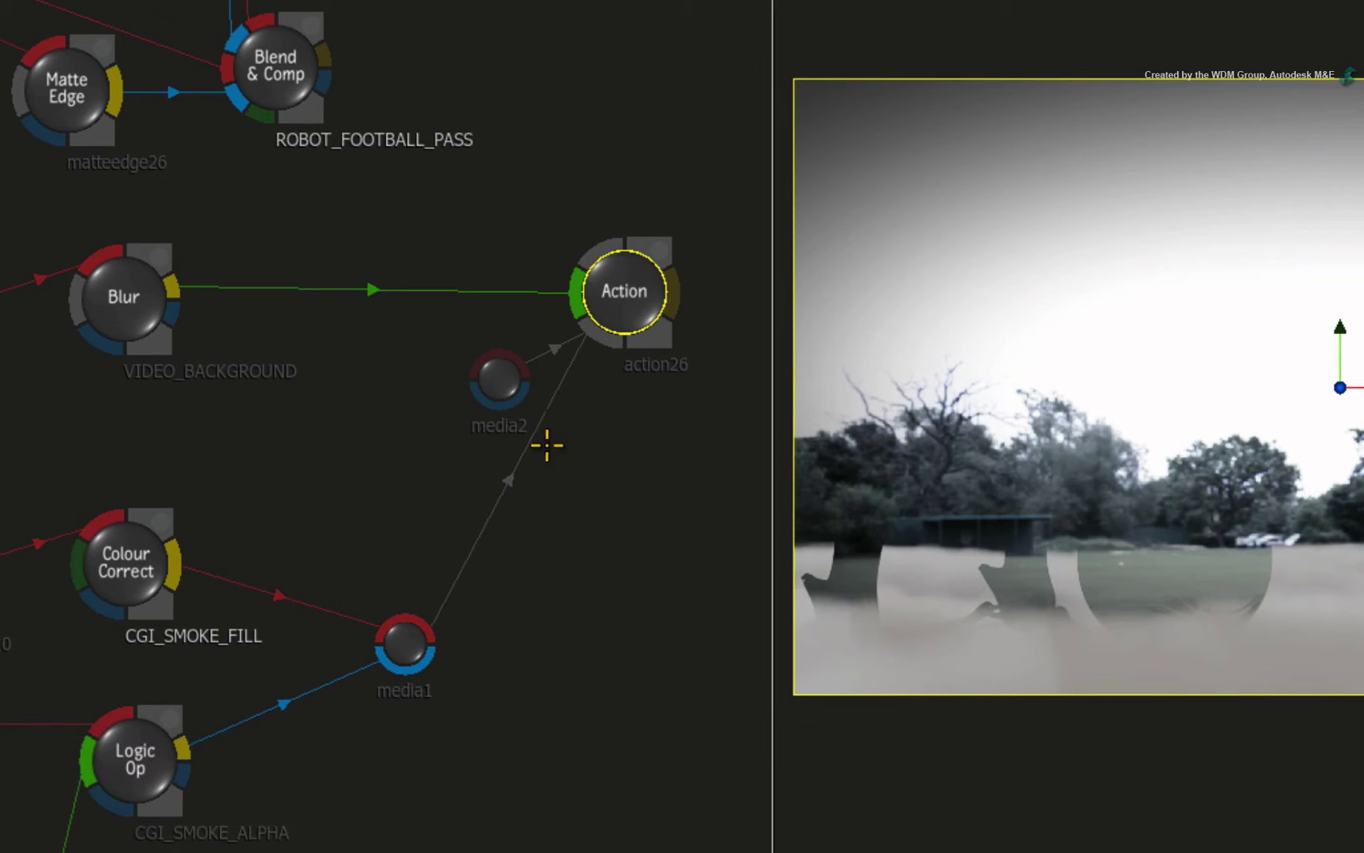
drag(499, 377, 441, 64)
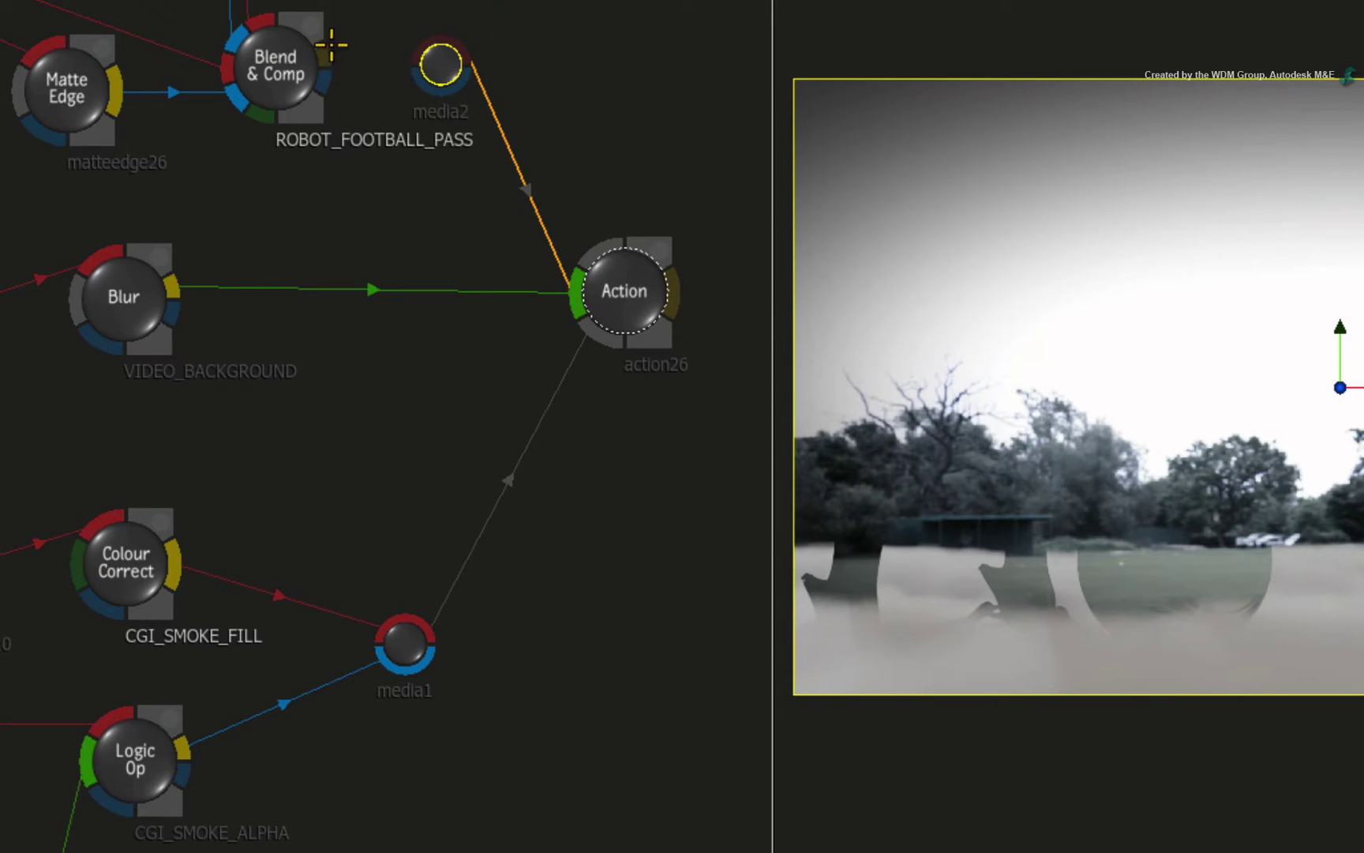
drag(324, 42, 436, 49)
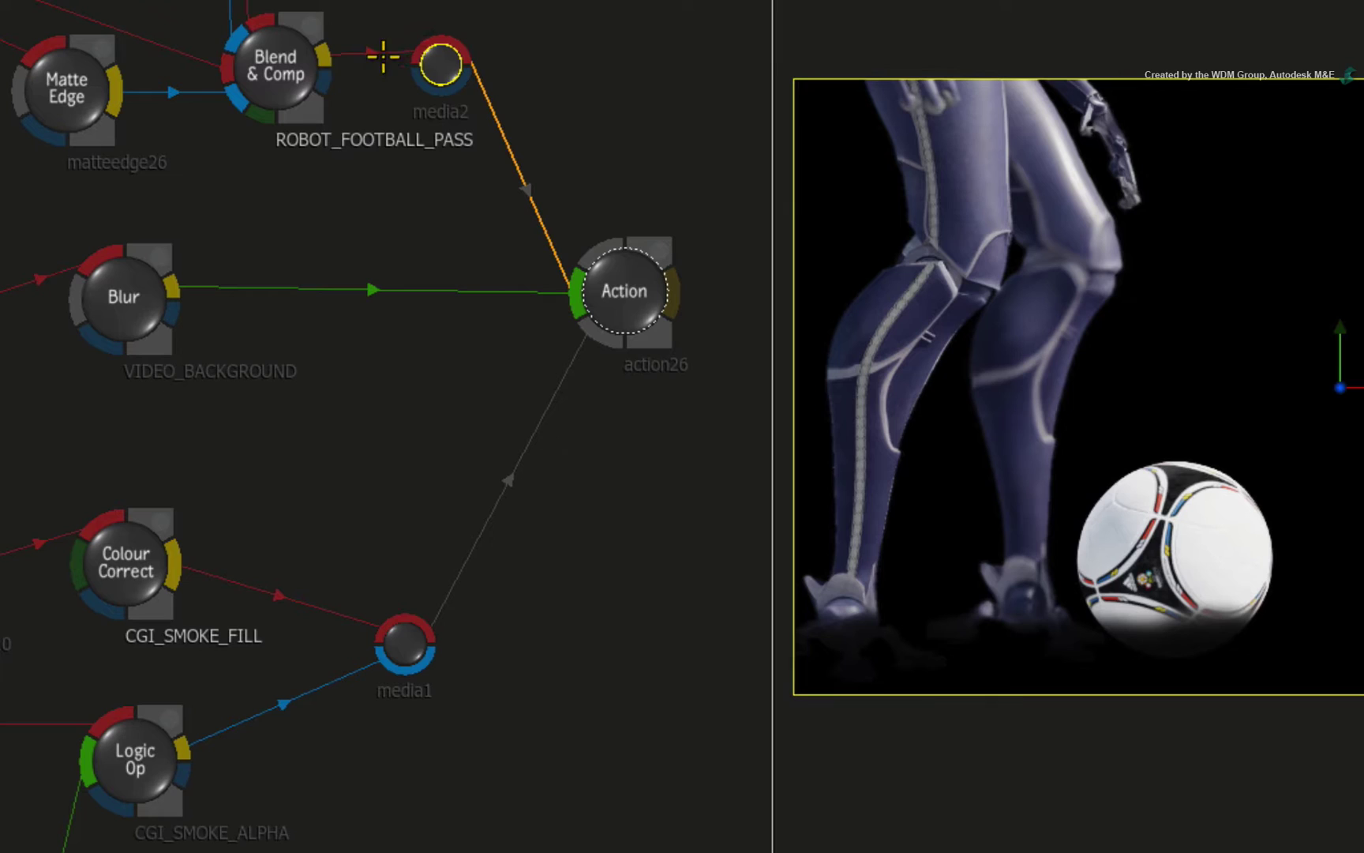
drag(327, 80, 432, 82)
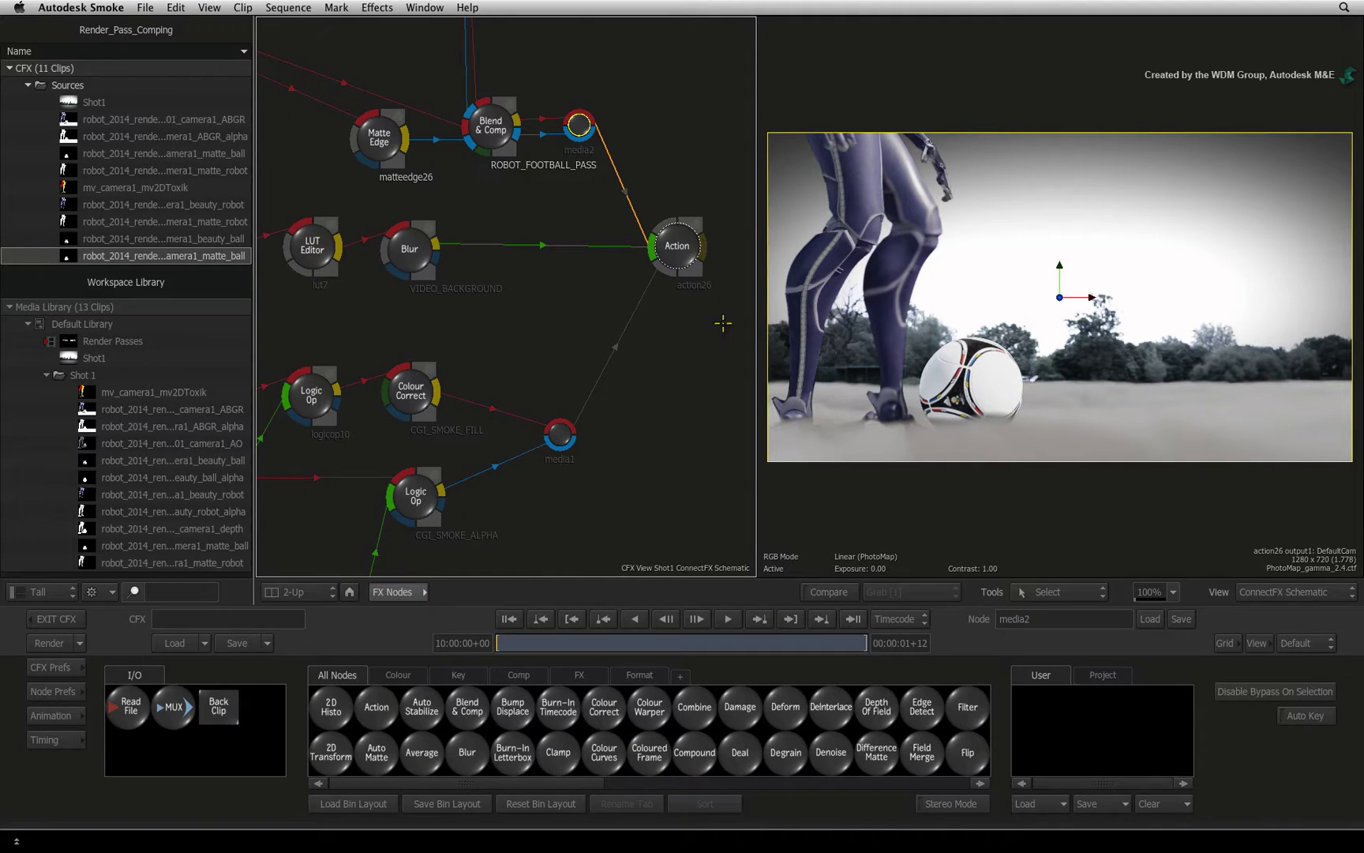
In action26's media list, enable Divide on the ROBOT_FOOTBALL_PASS media2 layer.
double_click(680, 239)
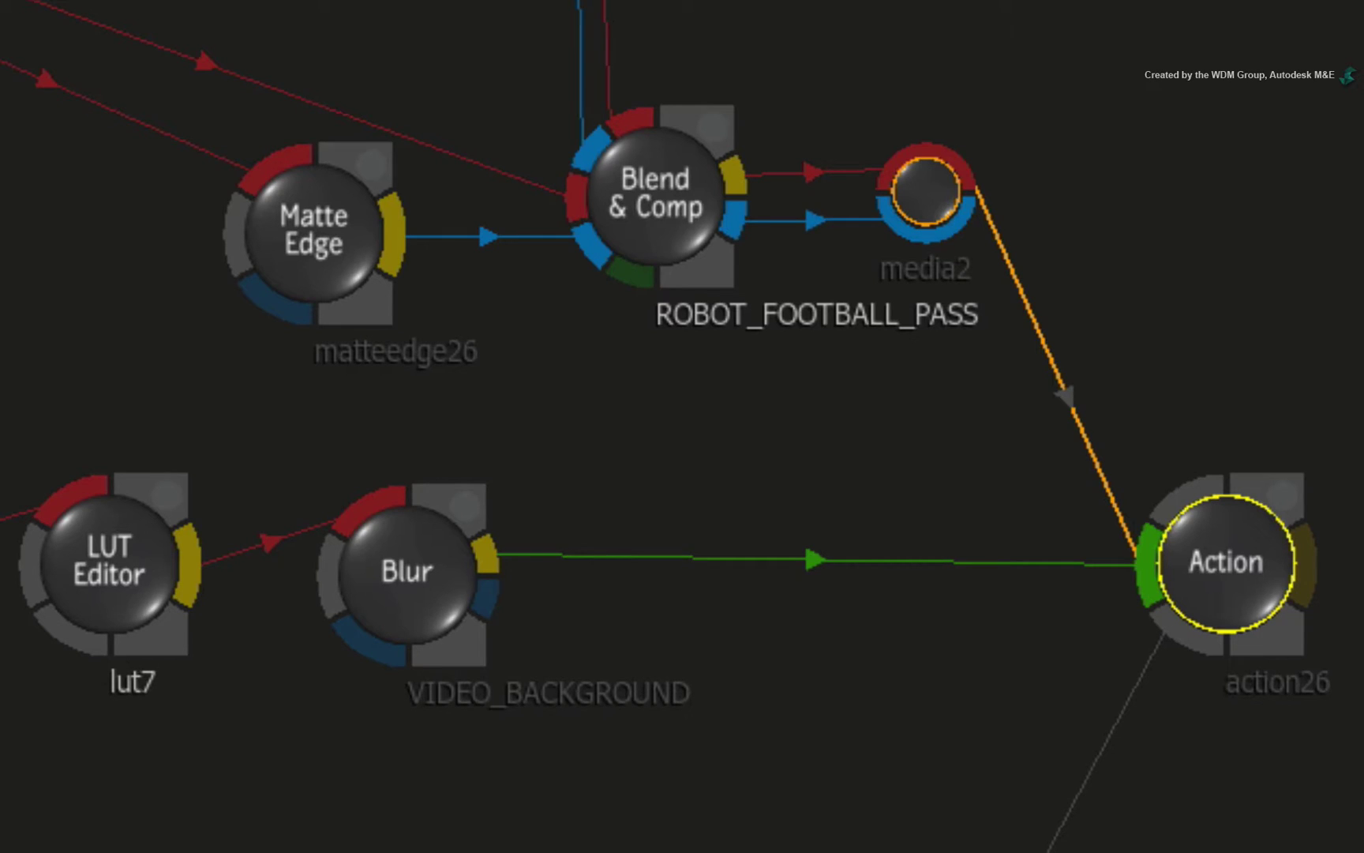
click(917, 189)
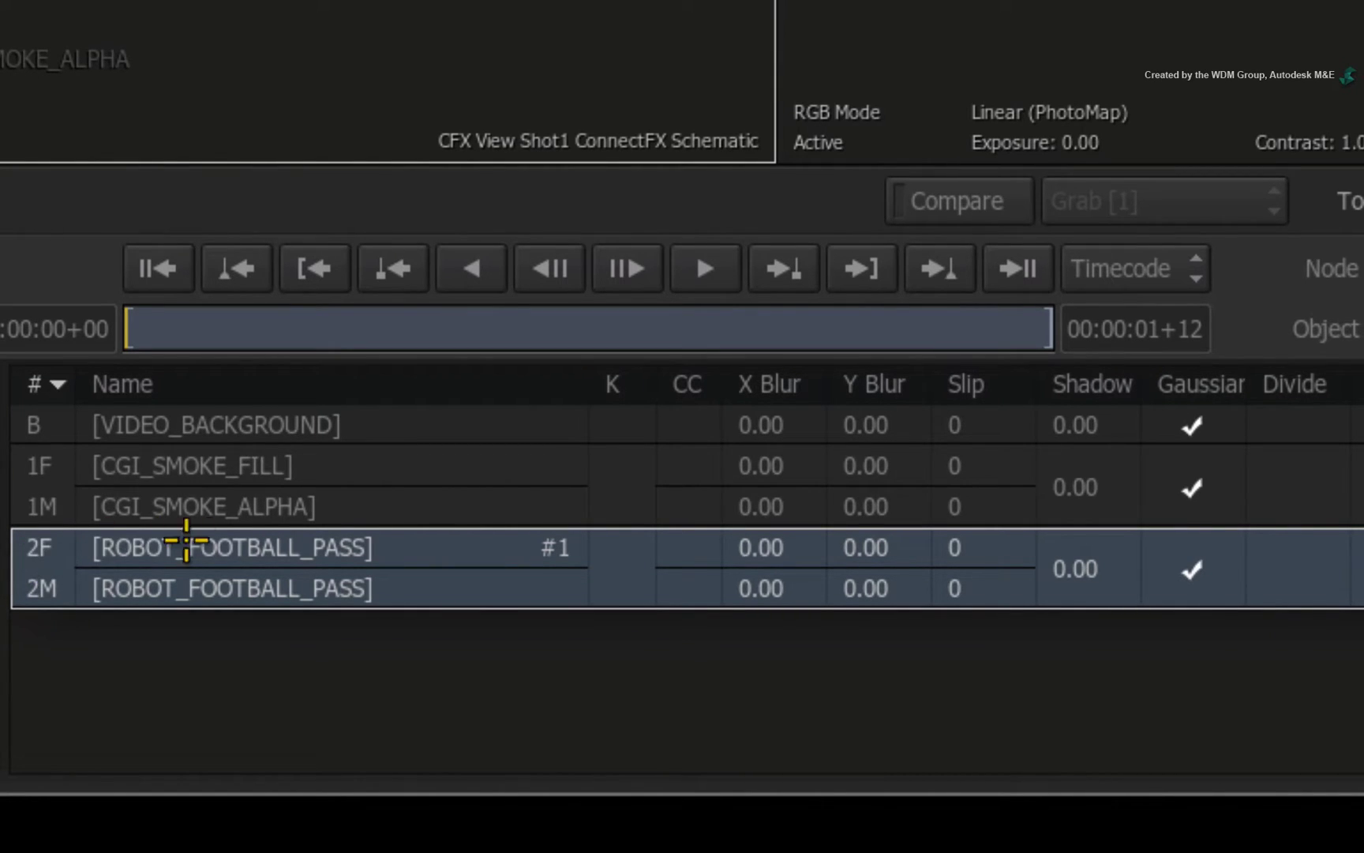
click(1309, 568)
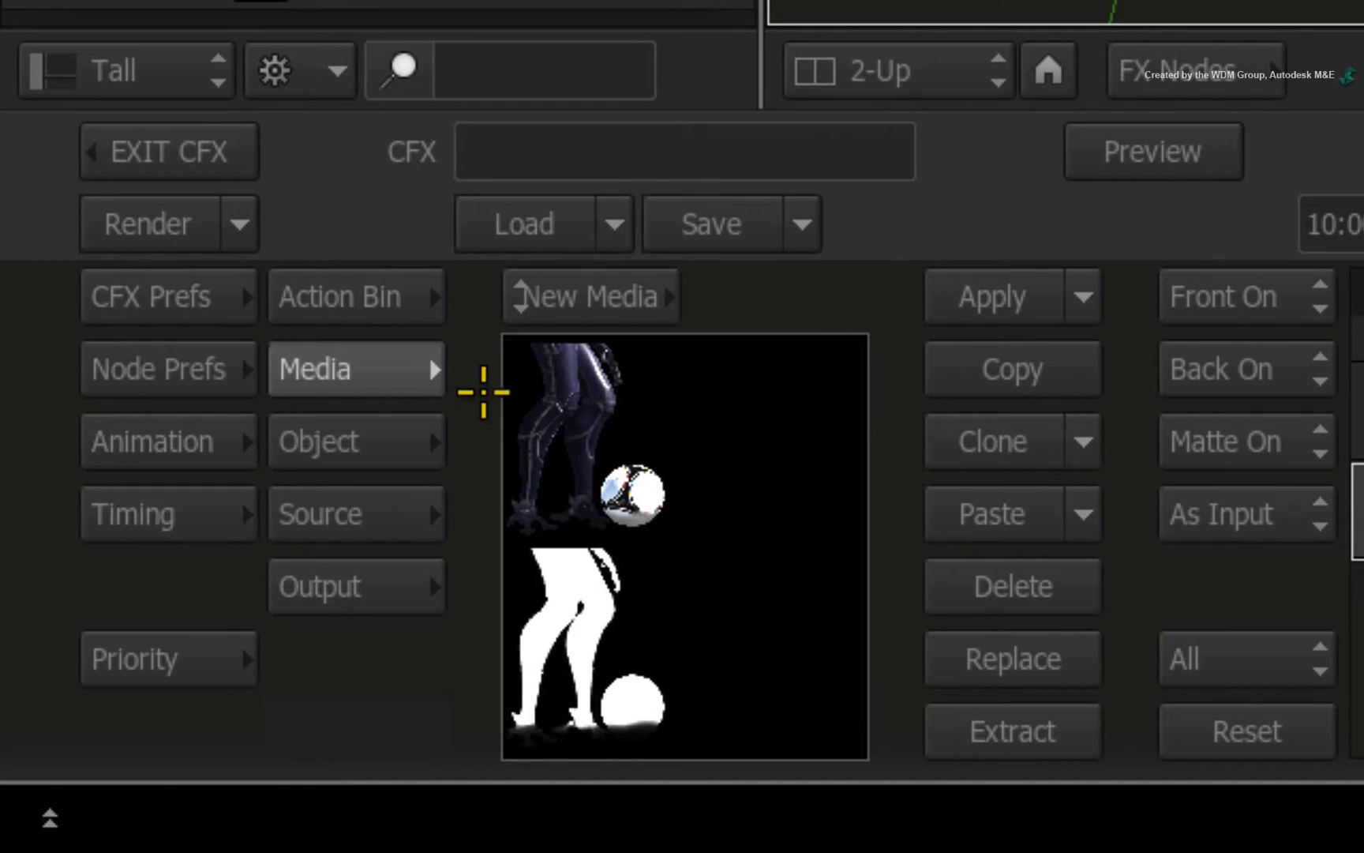
Switch from the media layer list to action26's internal schematic.
click(413, 292)
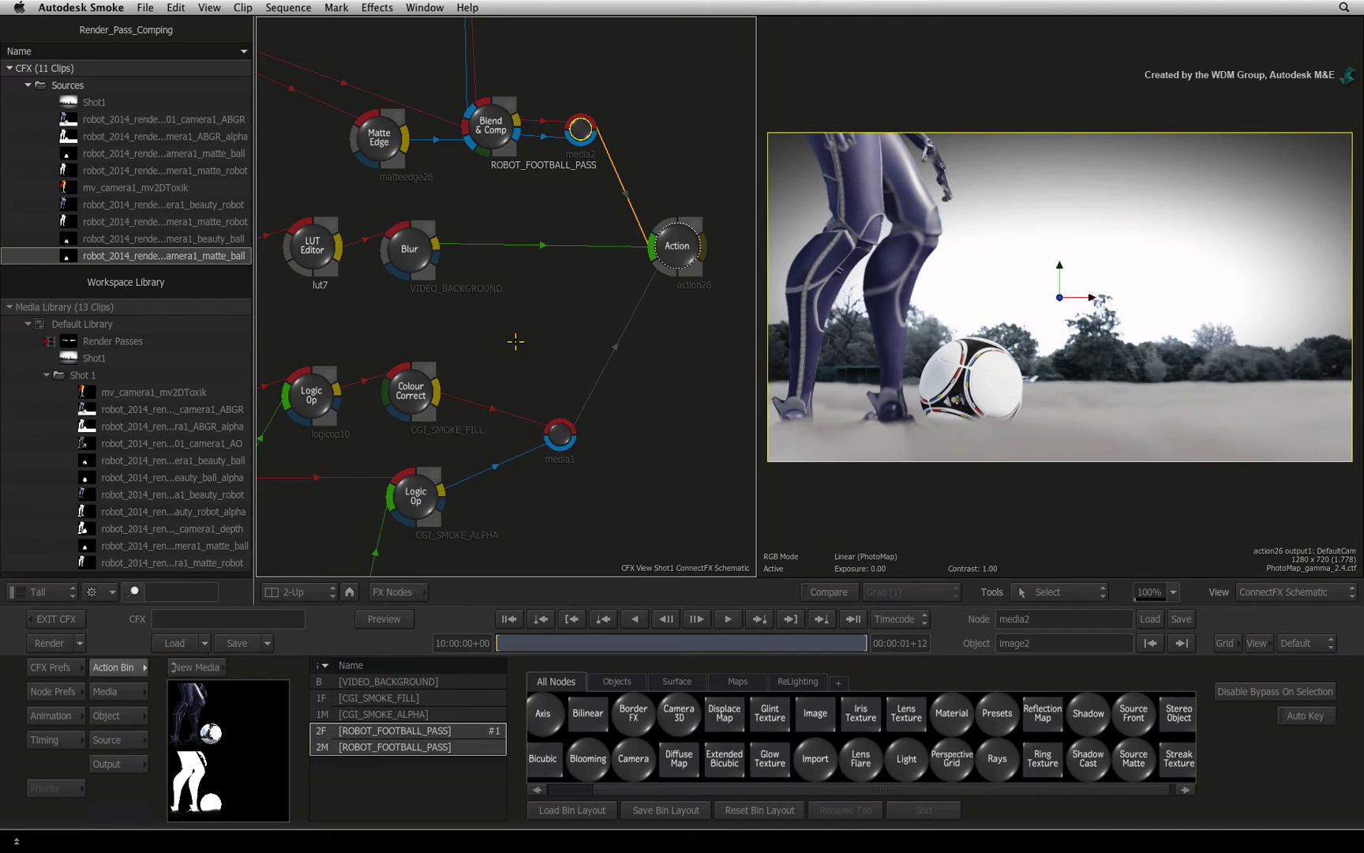
key(Escape)
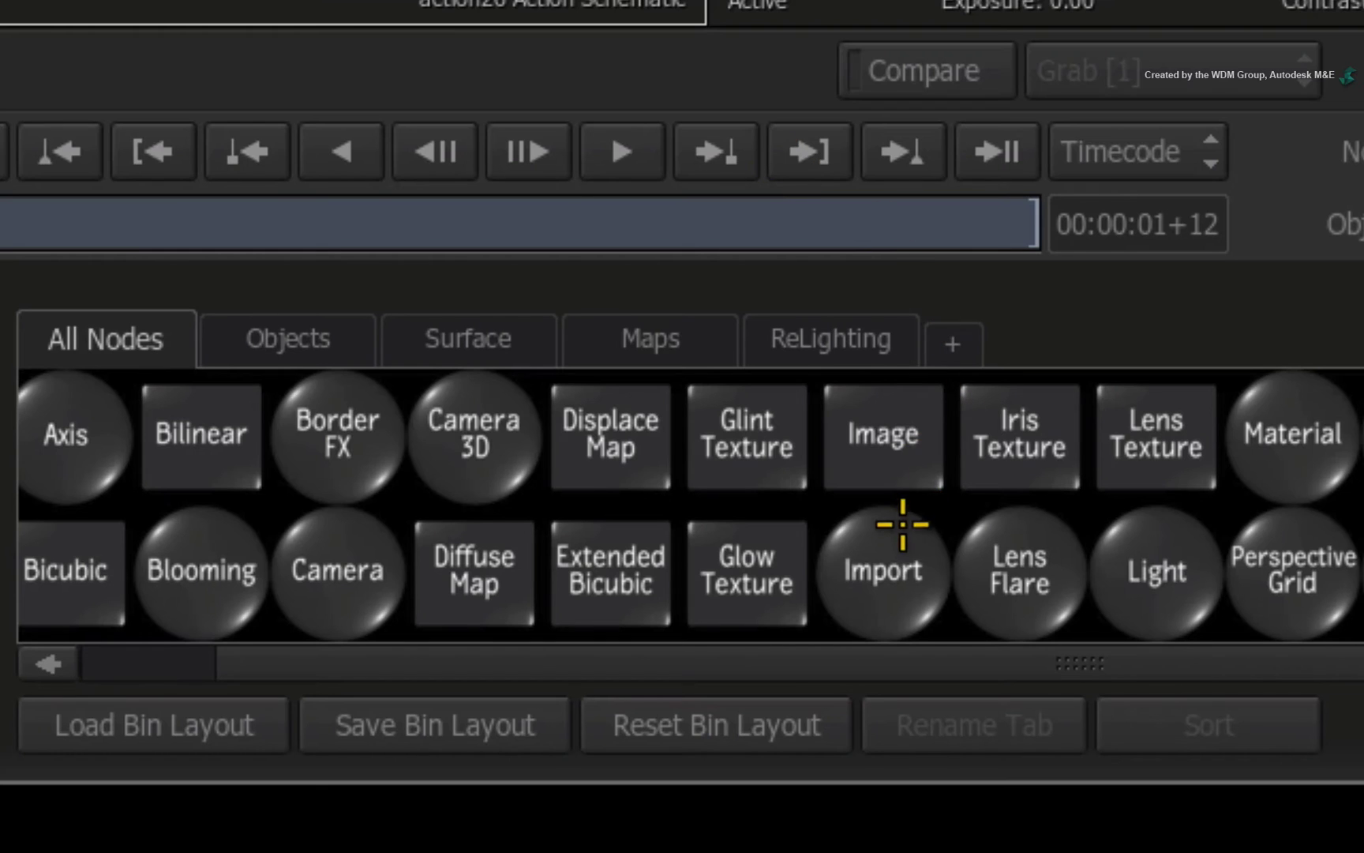
scroll(816, 754, left, 1)
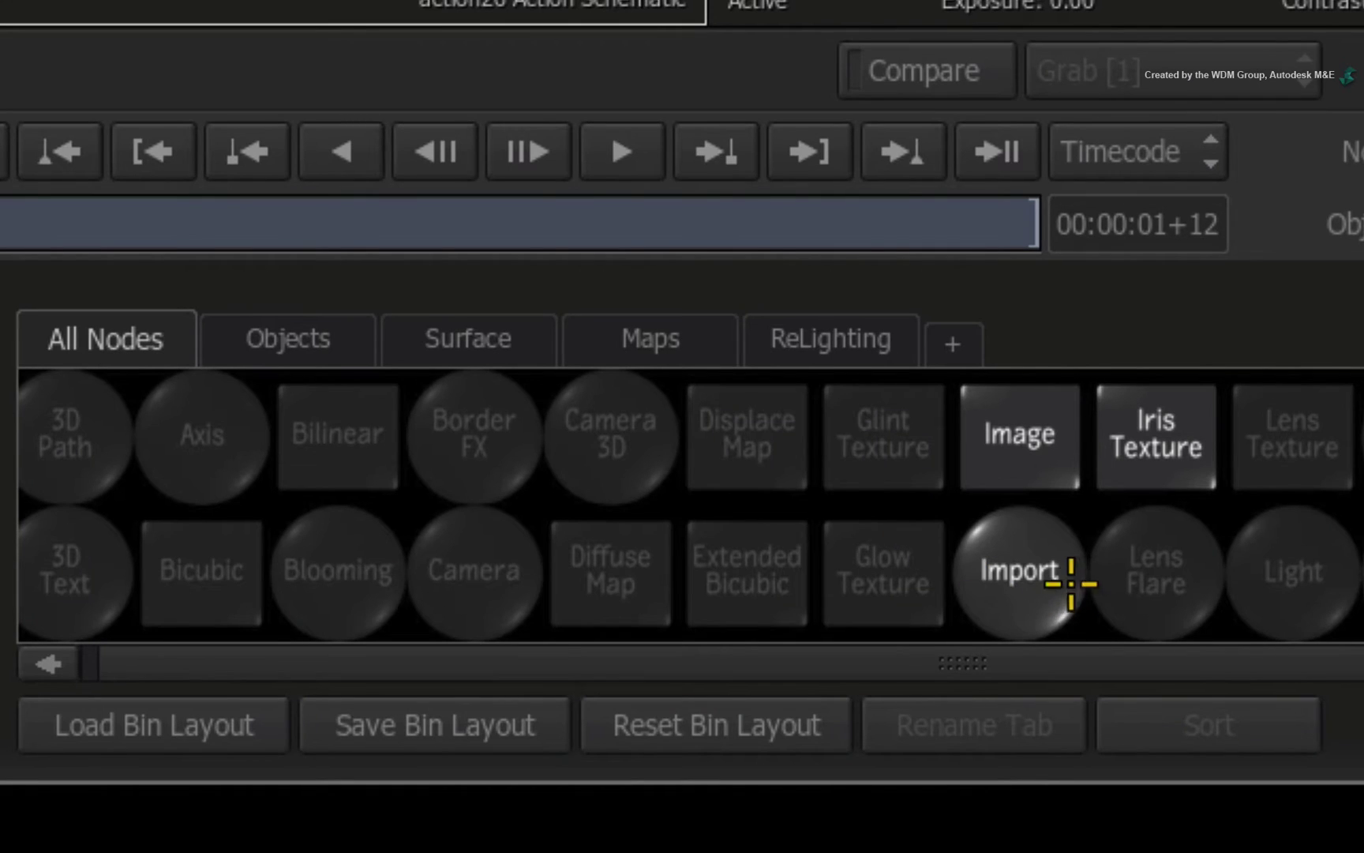
Import Euro2013.fbx in FBX format and position its Axis/Geom/Material node chain in the schematic.
click(1010, 600)
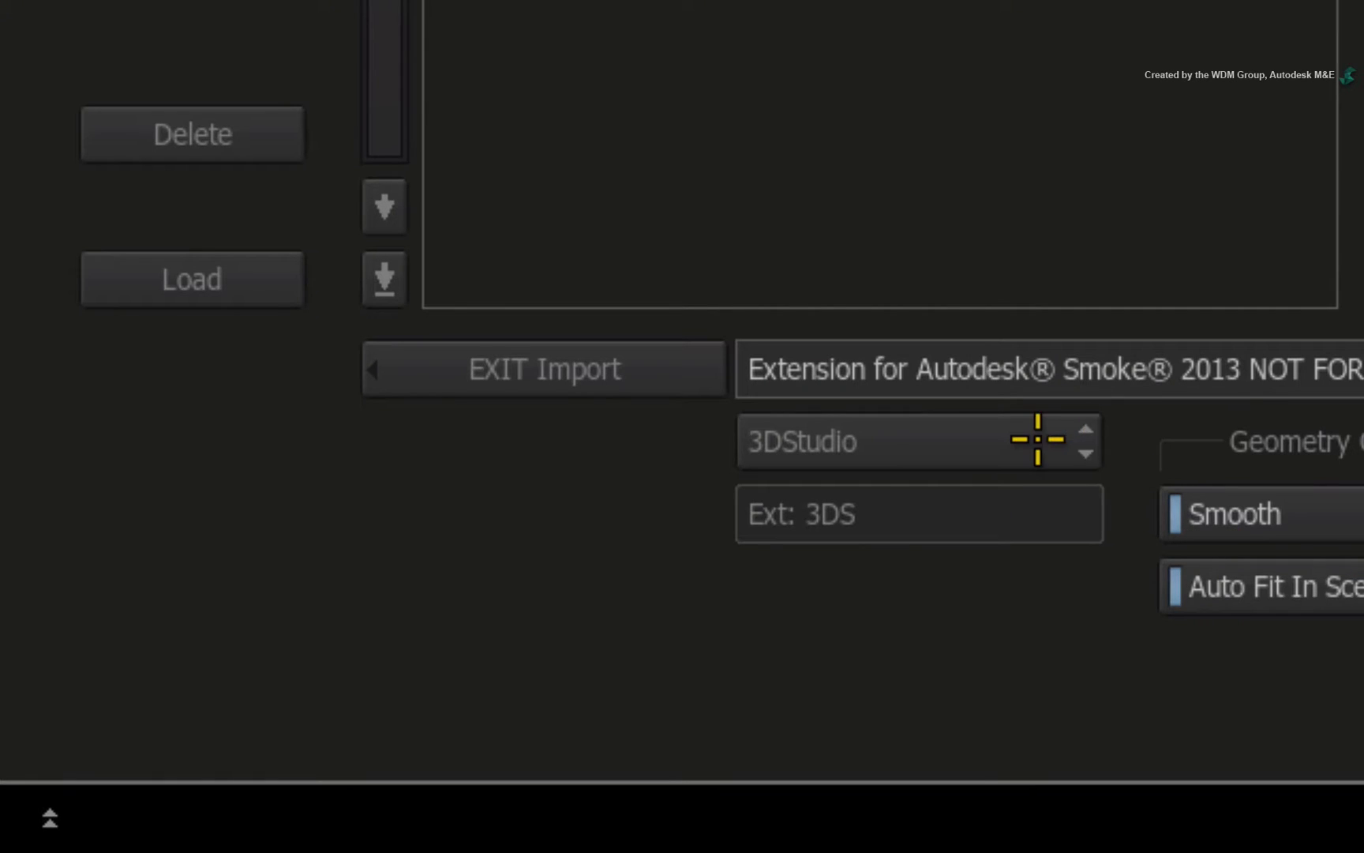
click(1035, 439)
click(1046, 372)
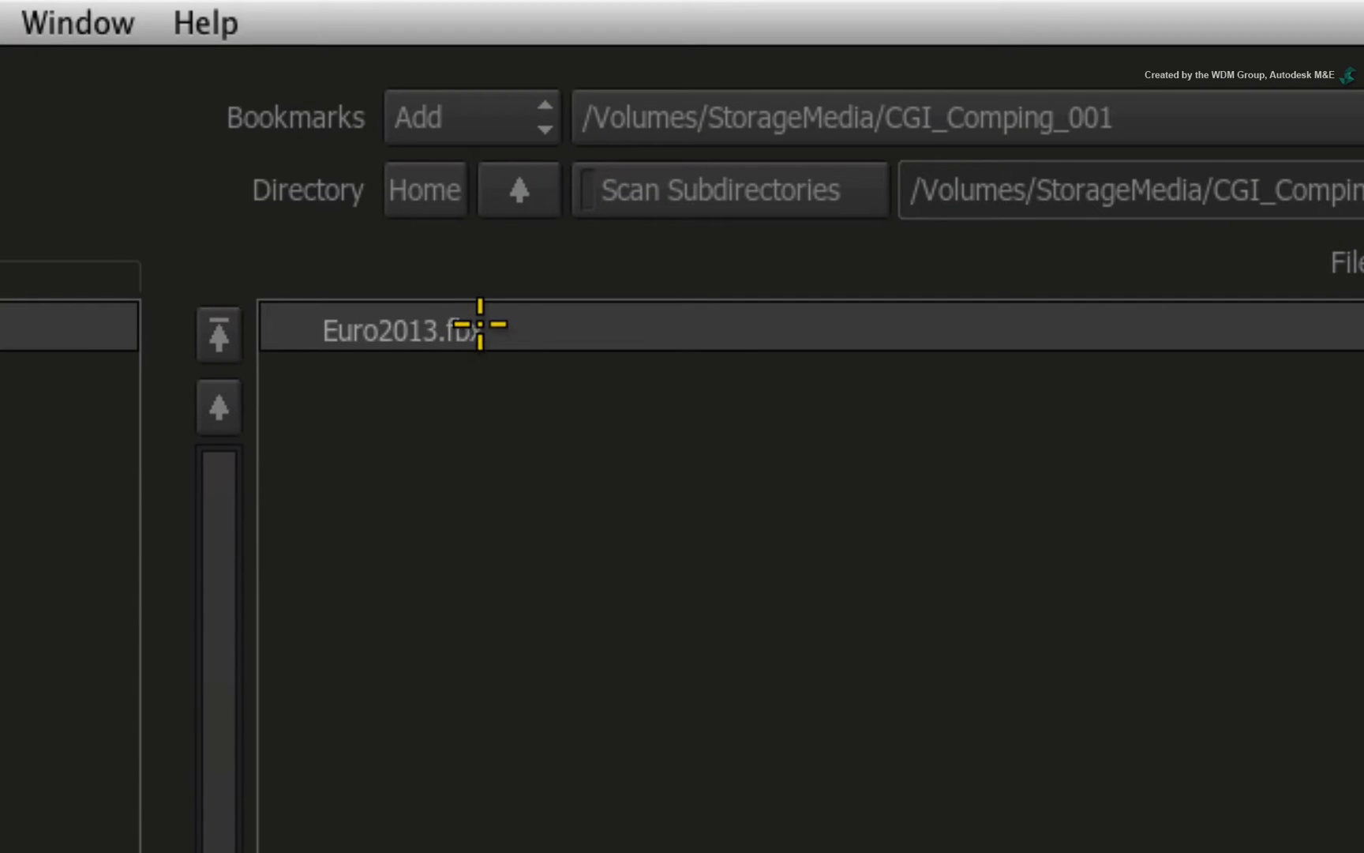
click(480, 326)
click(267, 273)
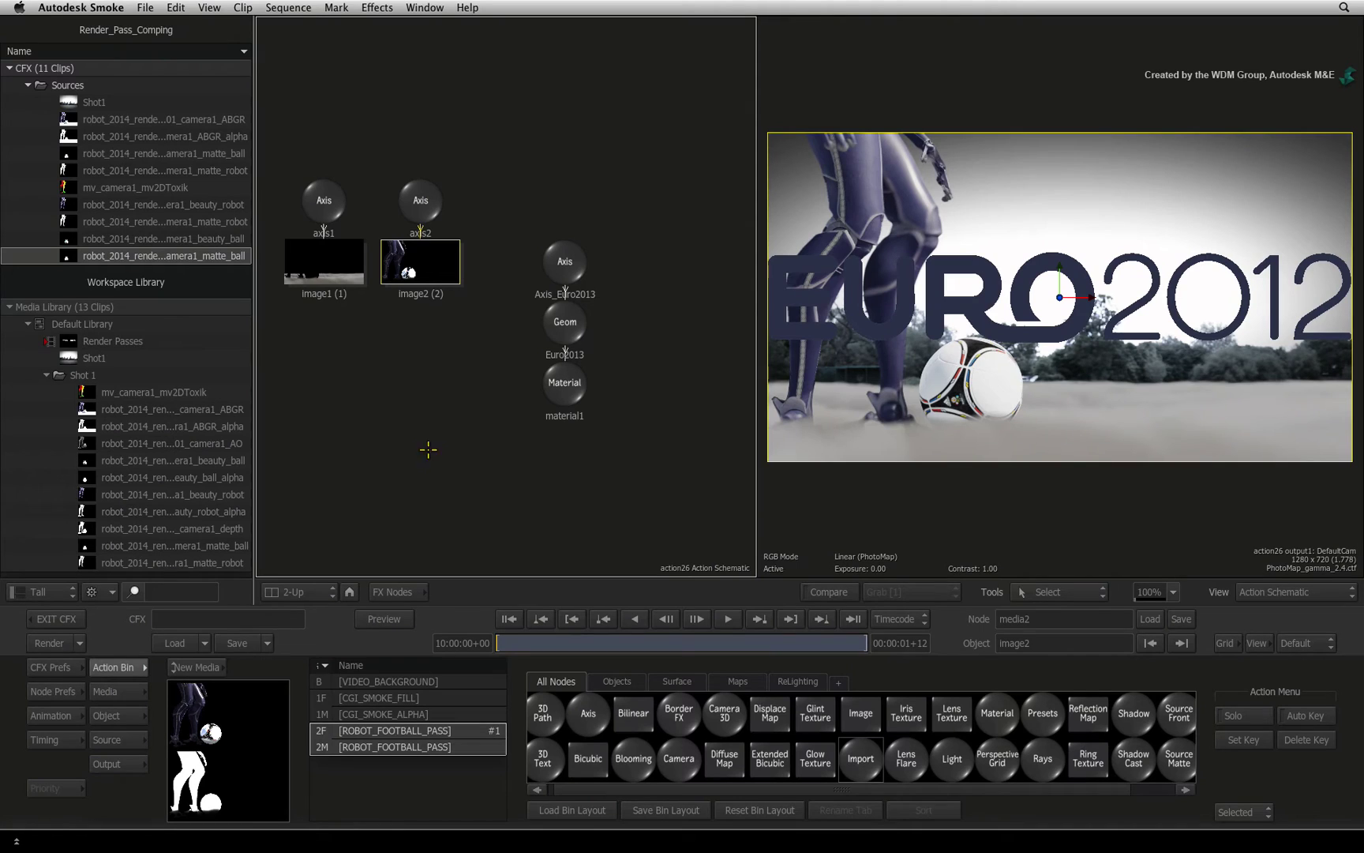
drag(557, 261, 315, 328)
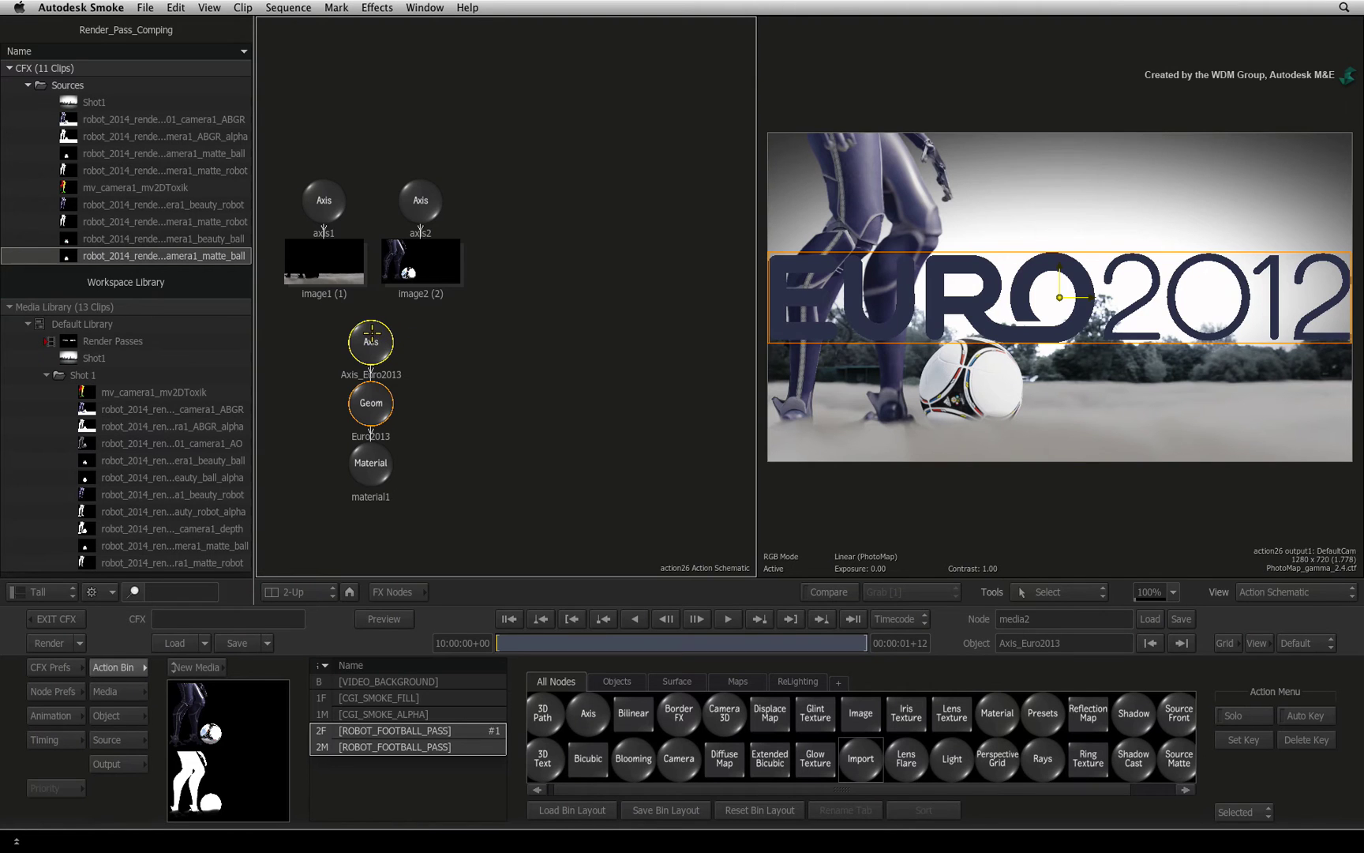
Set Axis_Euro2013 to scale 50, with position Z -100, X 365 and Y 330.
double_click(371, 330)
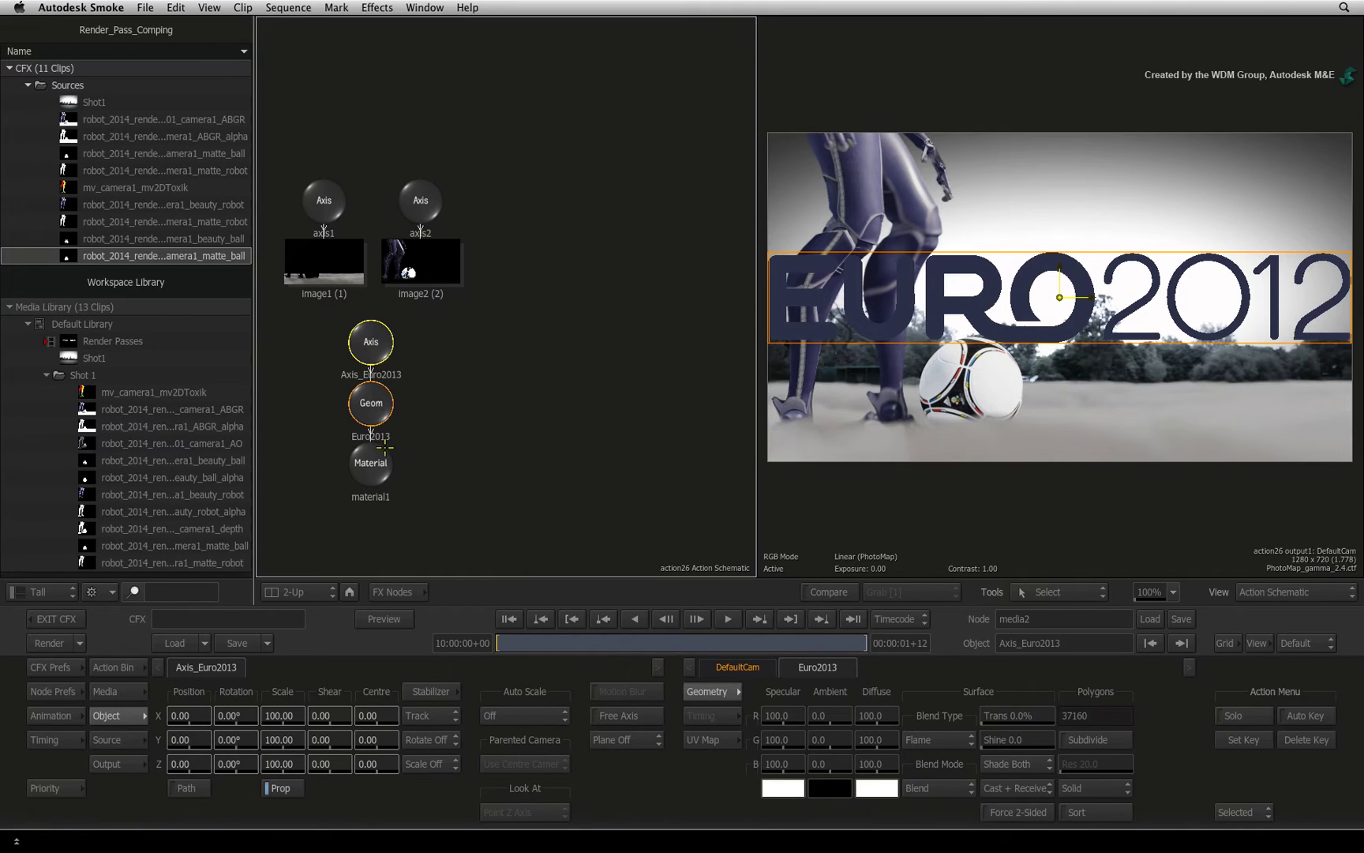
click(299, 762)
text(50)
key(Return)
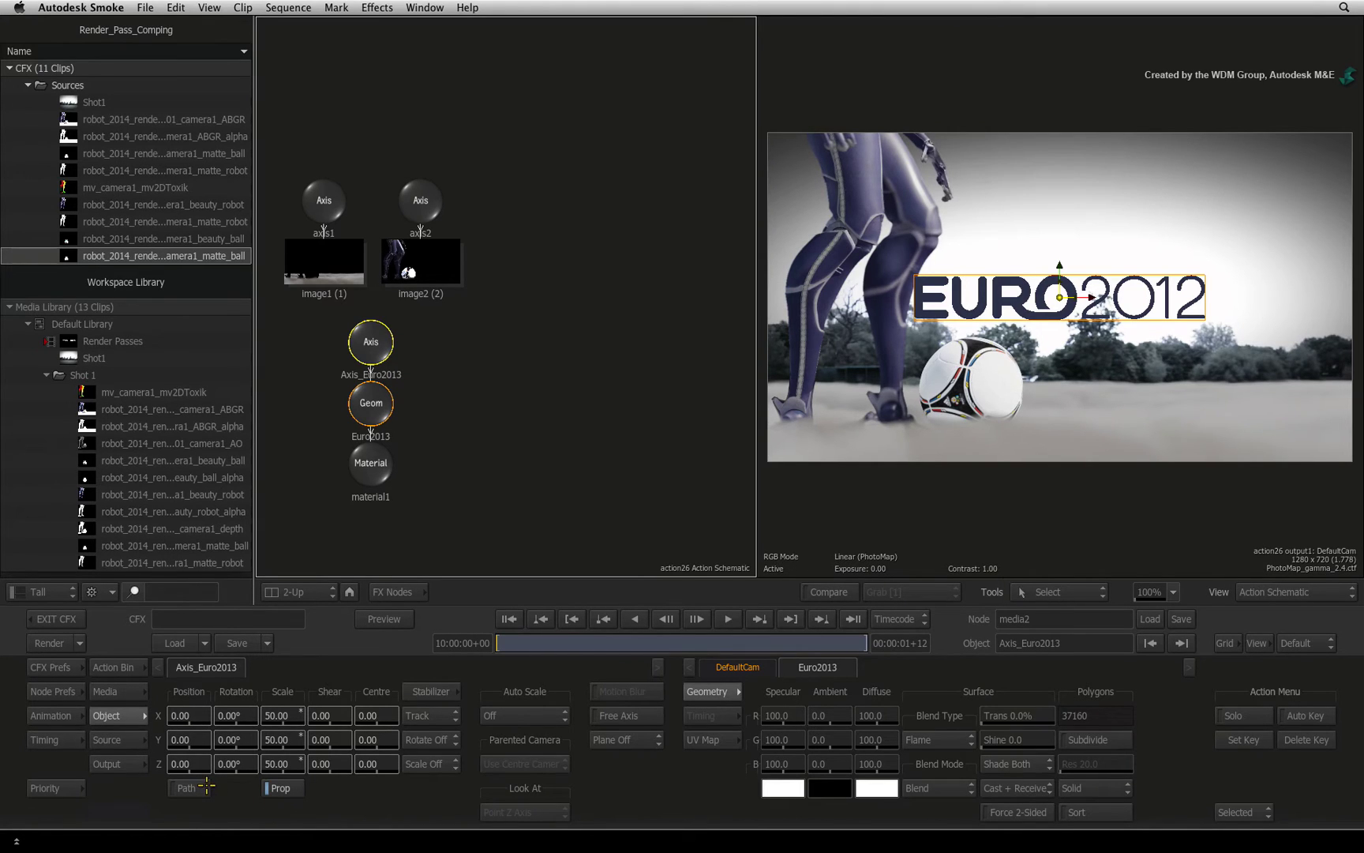
click(191, 764)
text(-100)
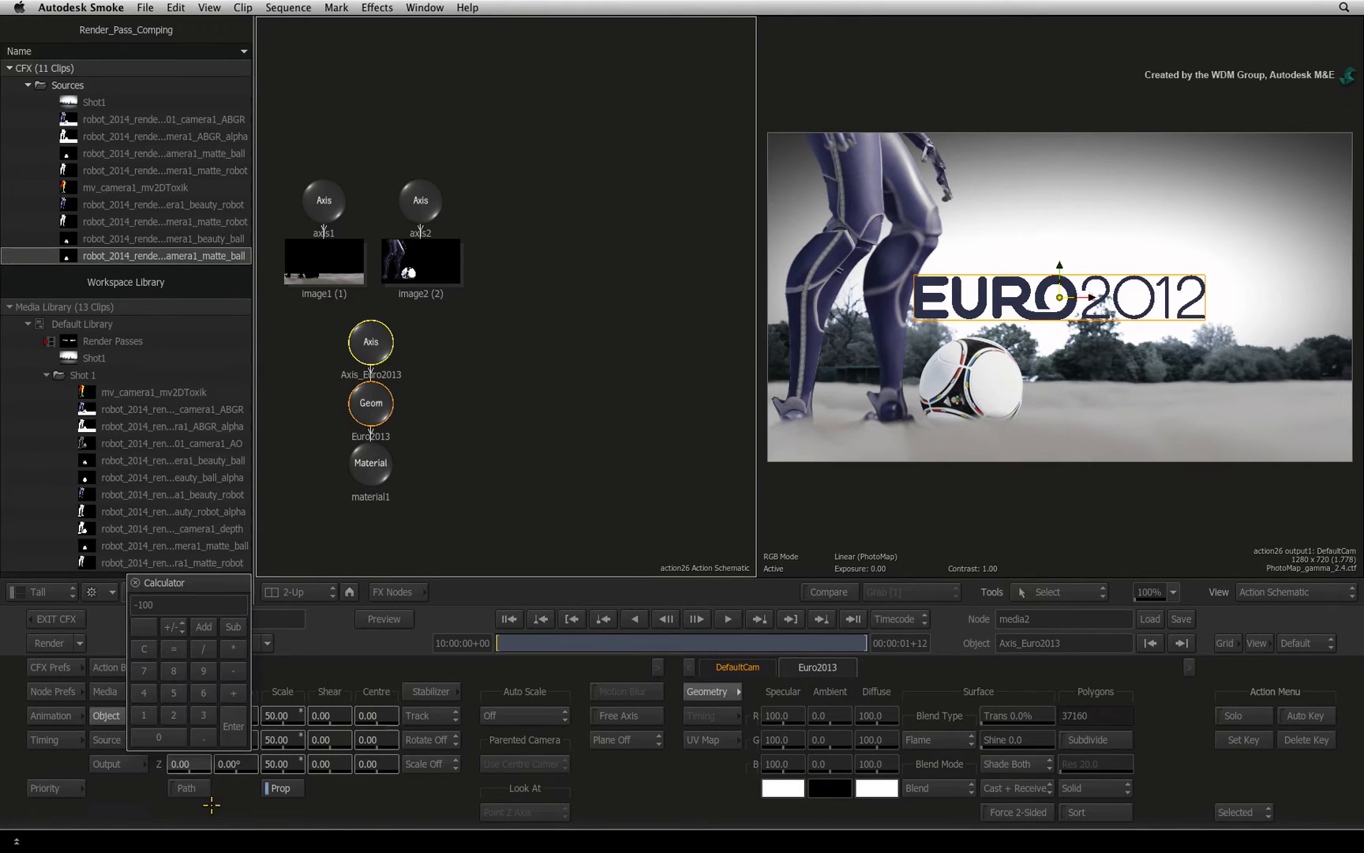
key(Return)
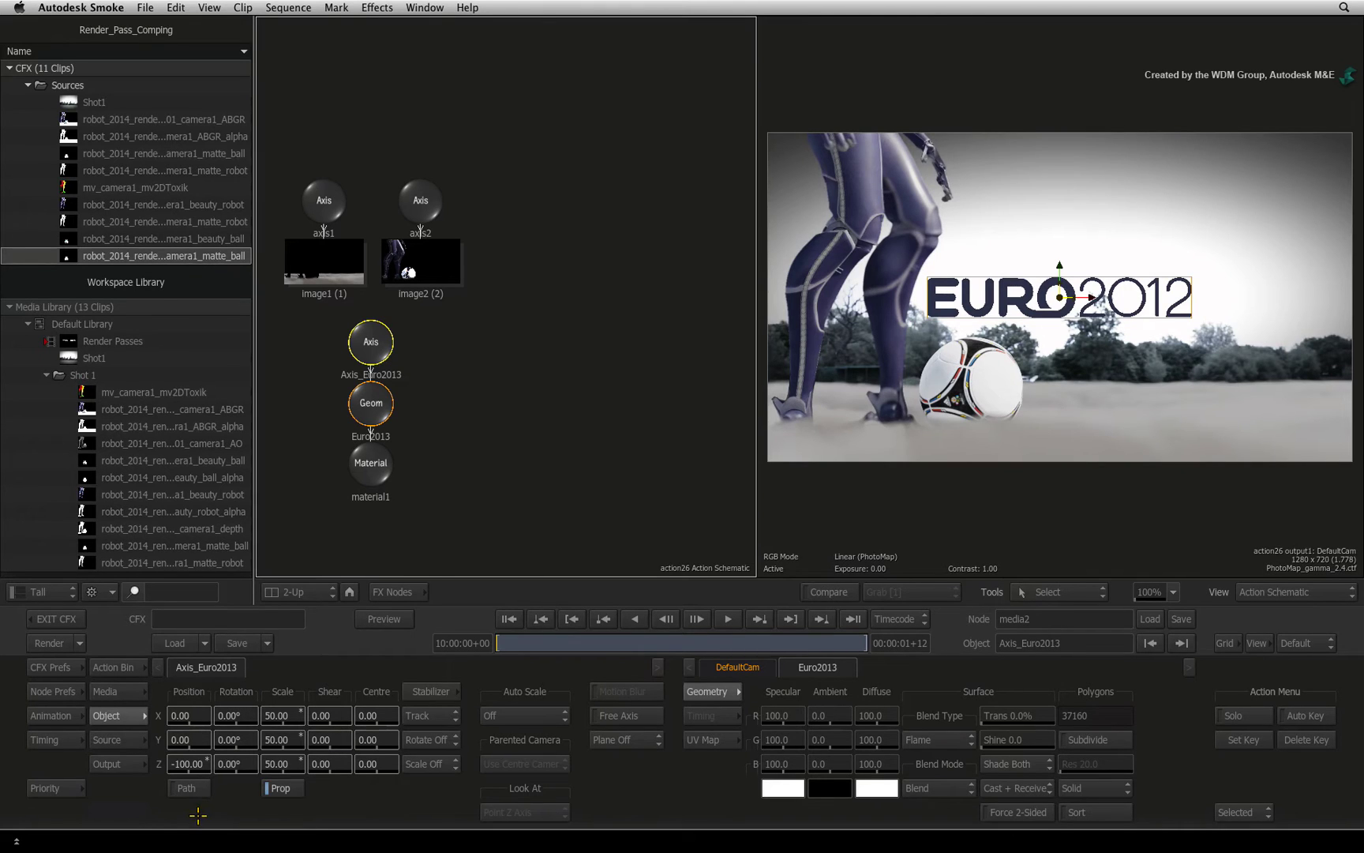
click(186, 716)
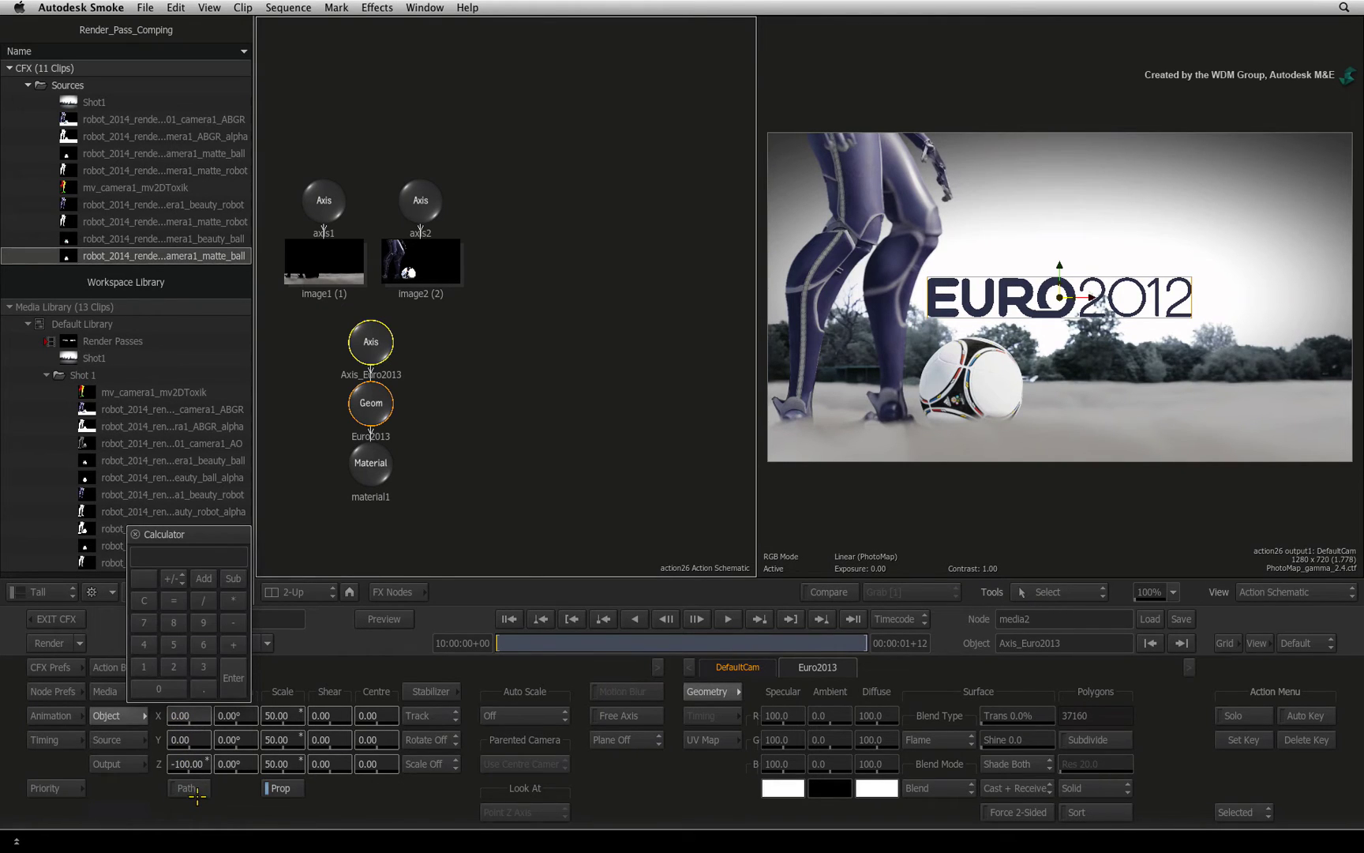
text(365)
key(Return)
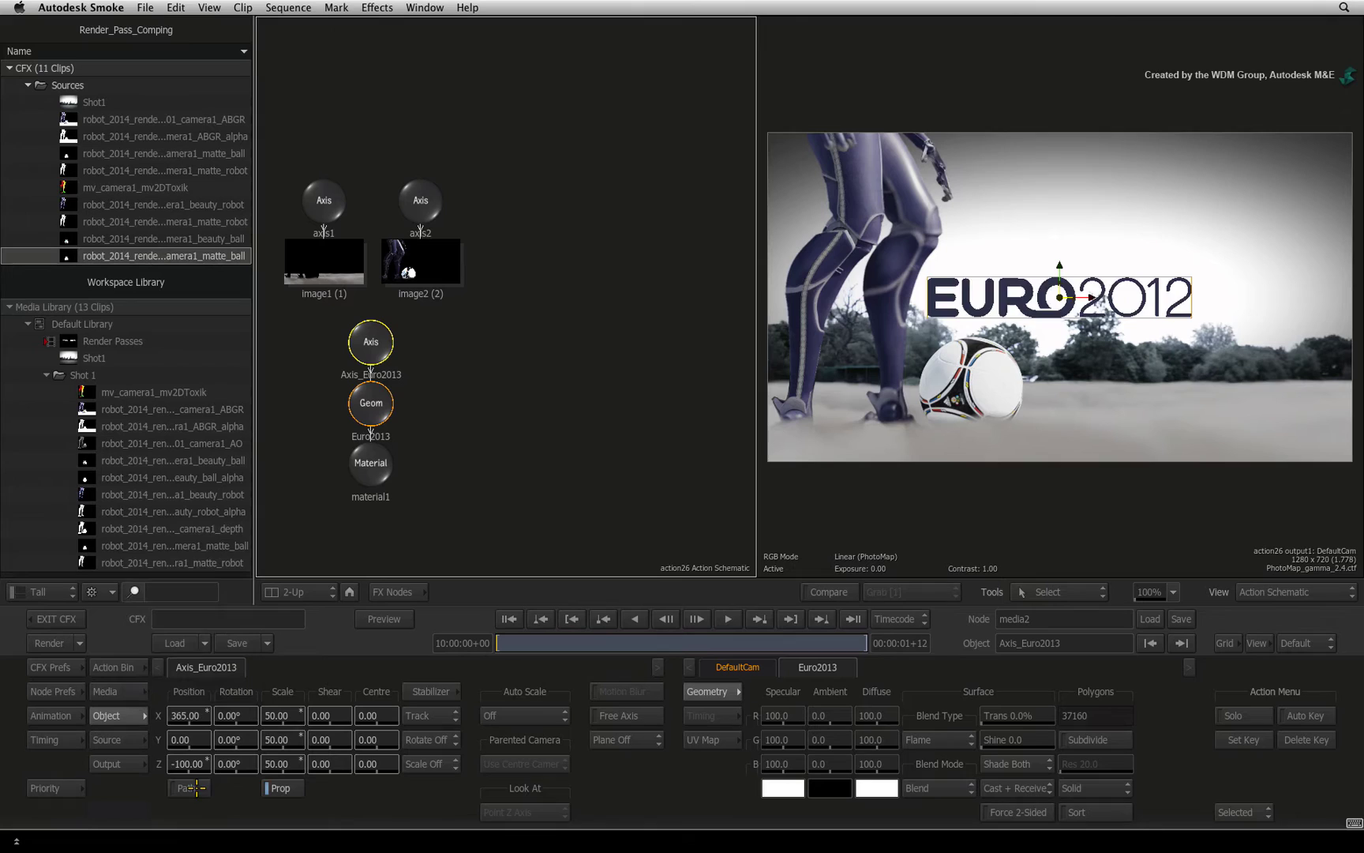
click(193, 741)
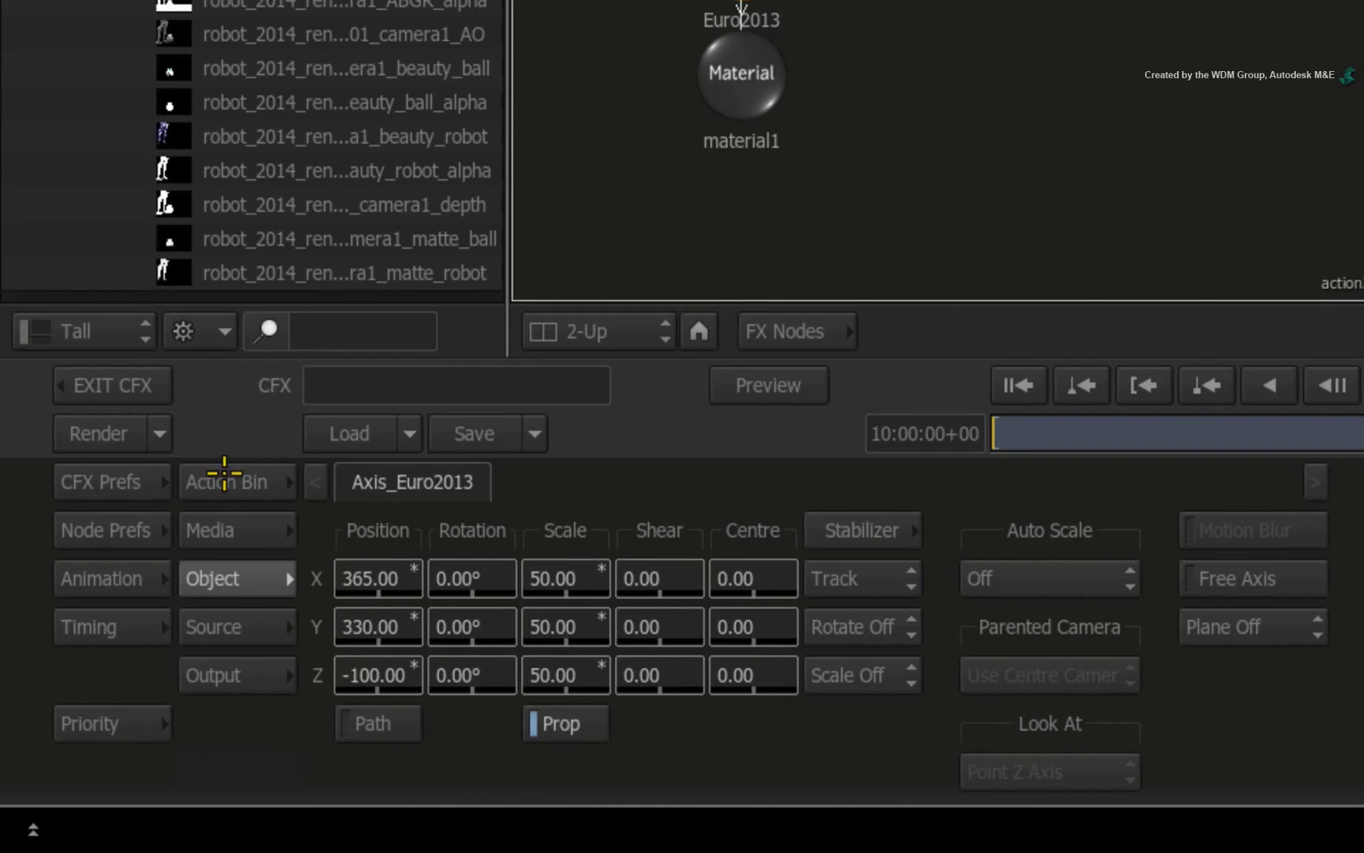
Show the Action Bin and jump to the nodes starting with L.
click(113, 667)
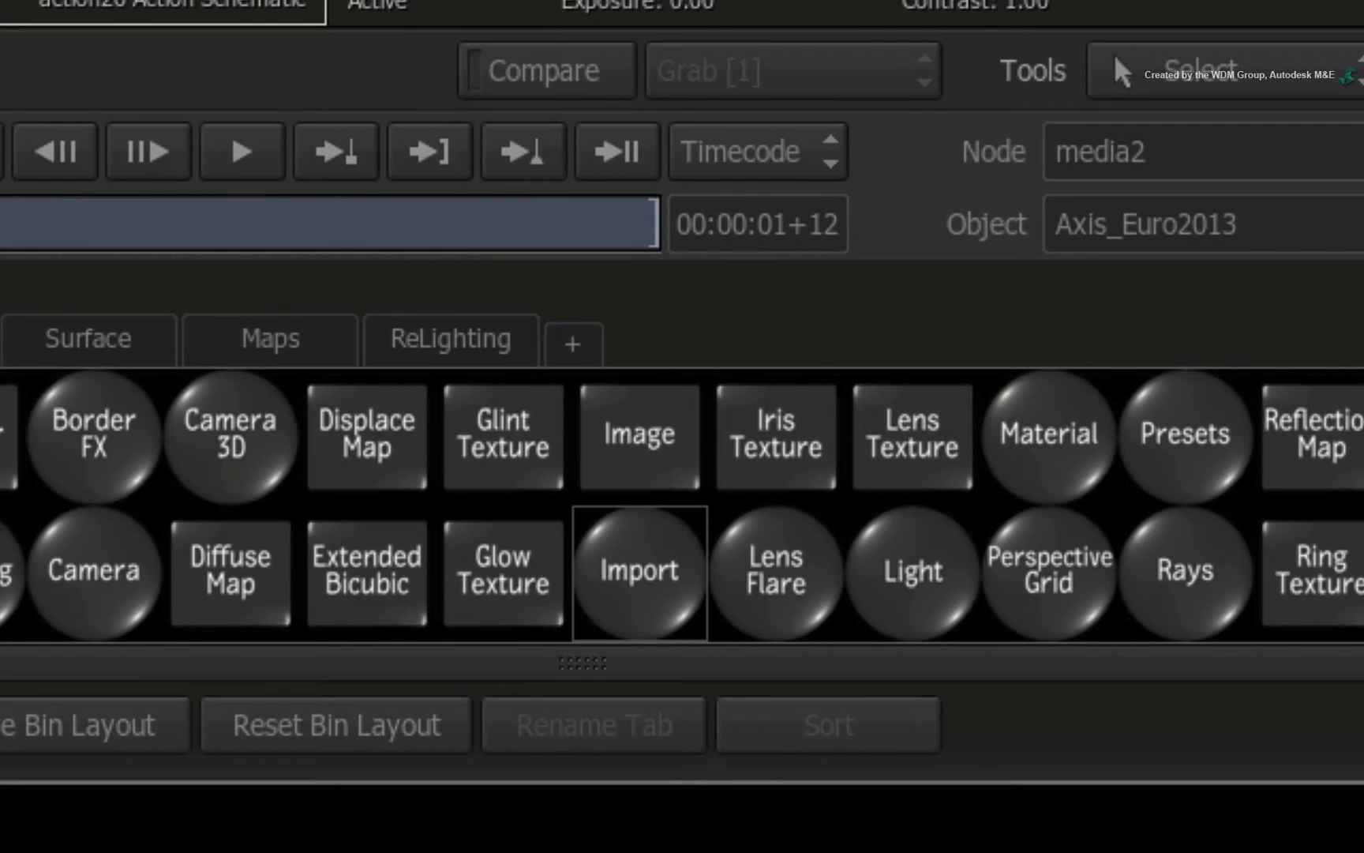
key(l)
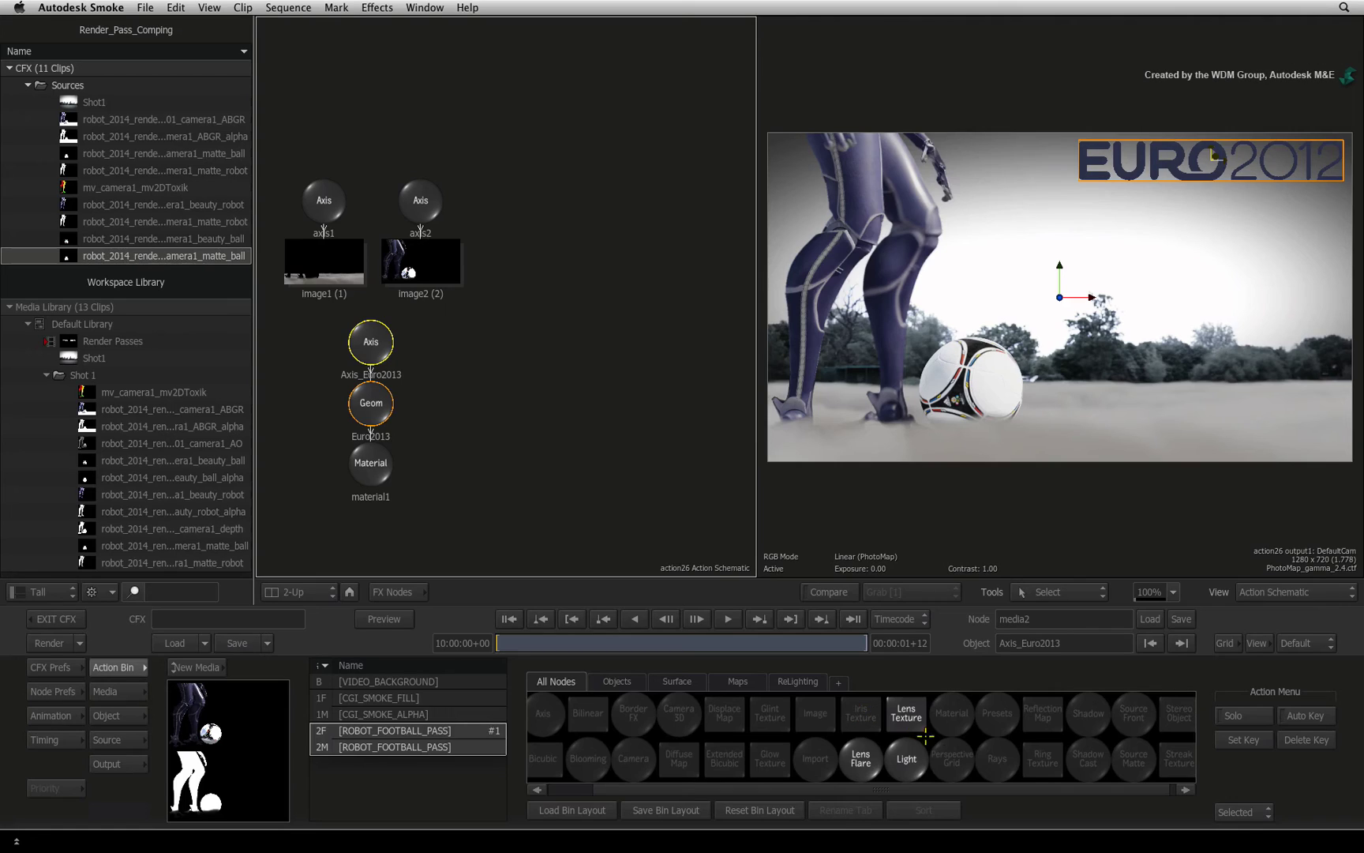
Add light1 with its lens flare and arrange the light and flare nodes in the schematic.
double_click(914, 766)
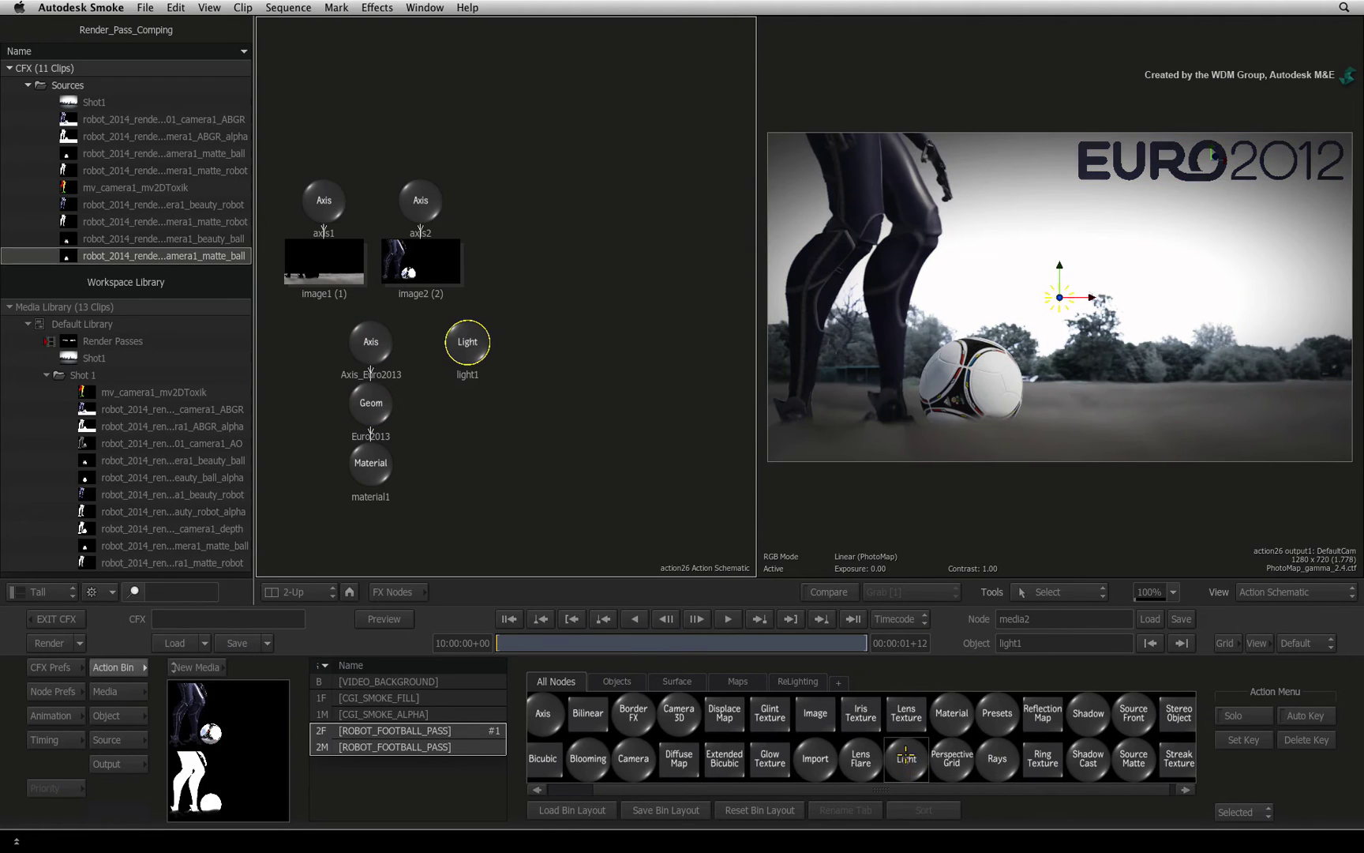
drag(474, 341, 592, 254)
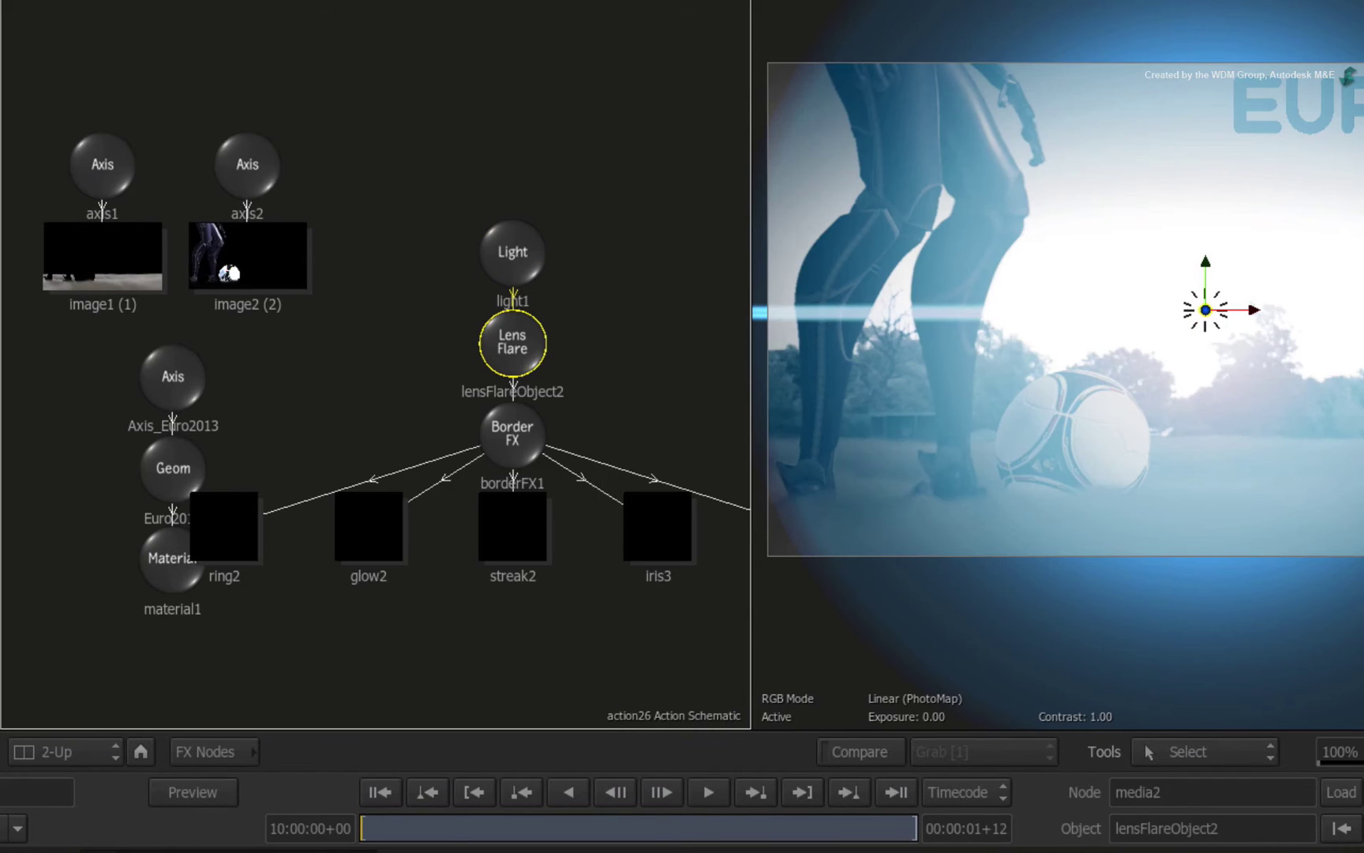
click(512, 251)
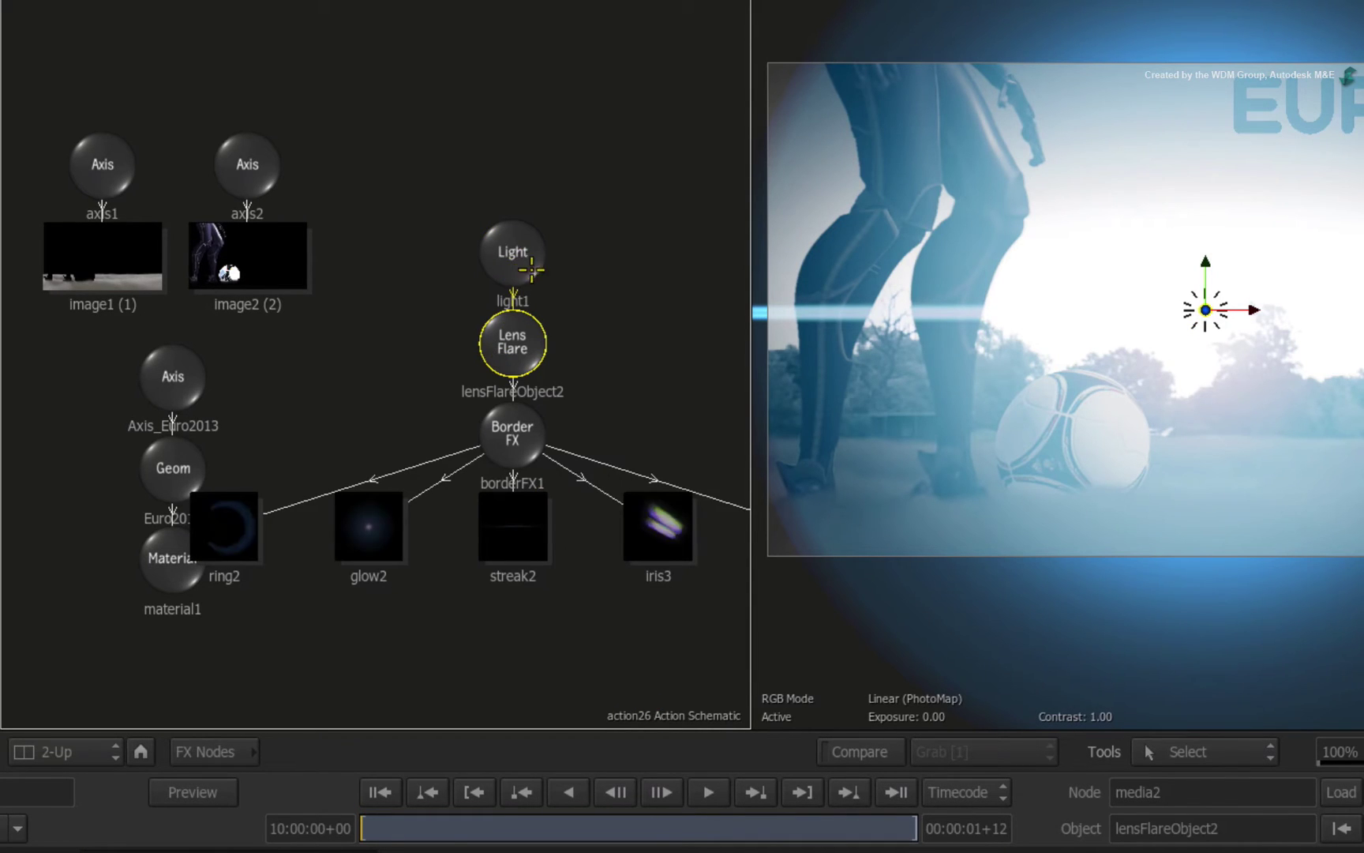
drag(512, 251, 567, 289)
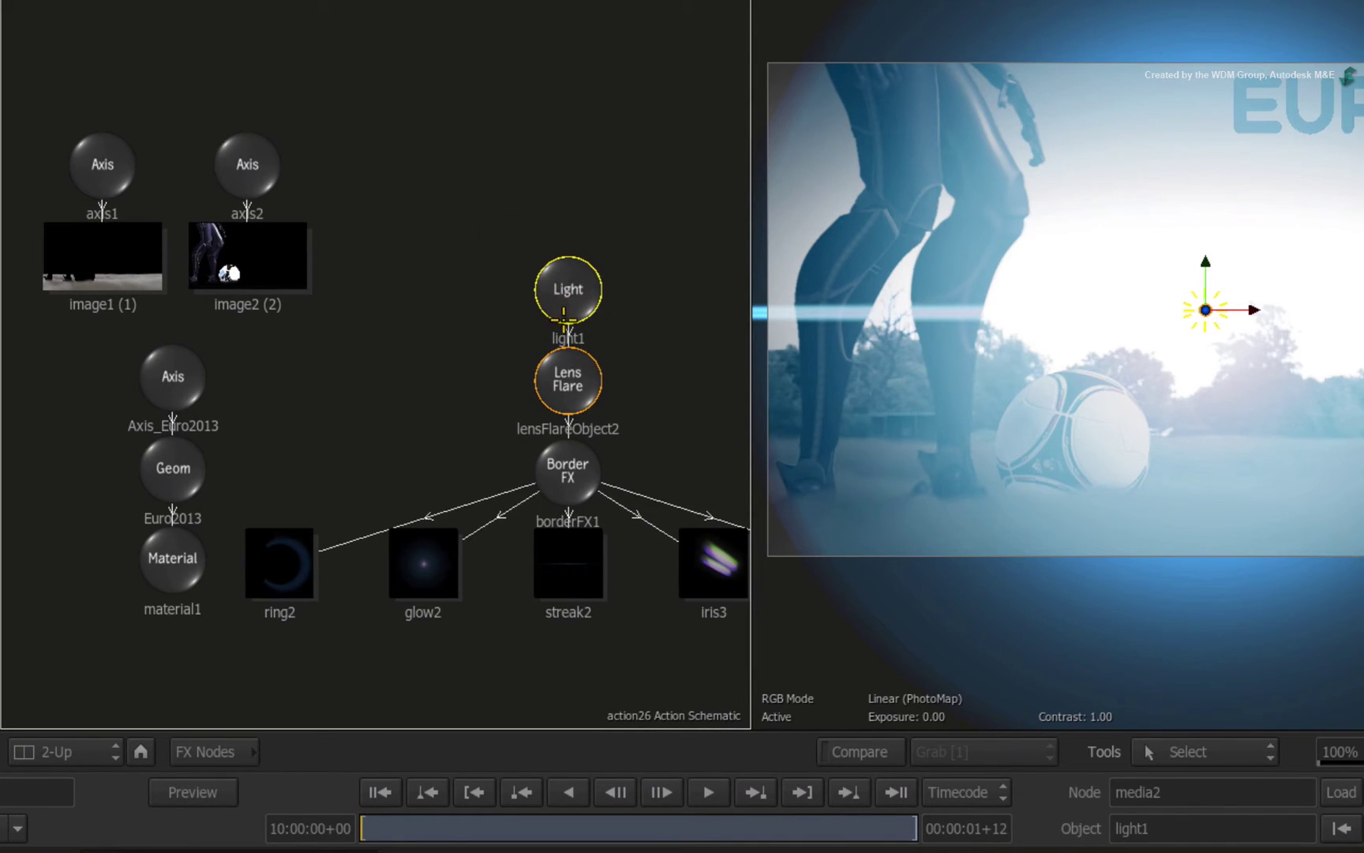
drag(646, 305, 459, 293)
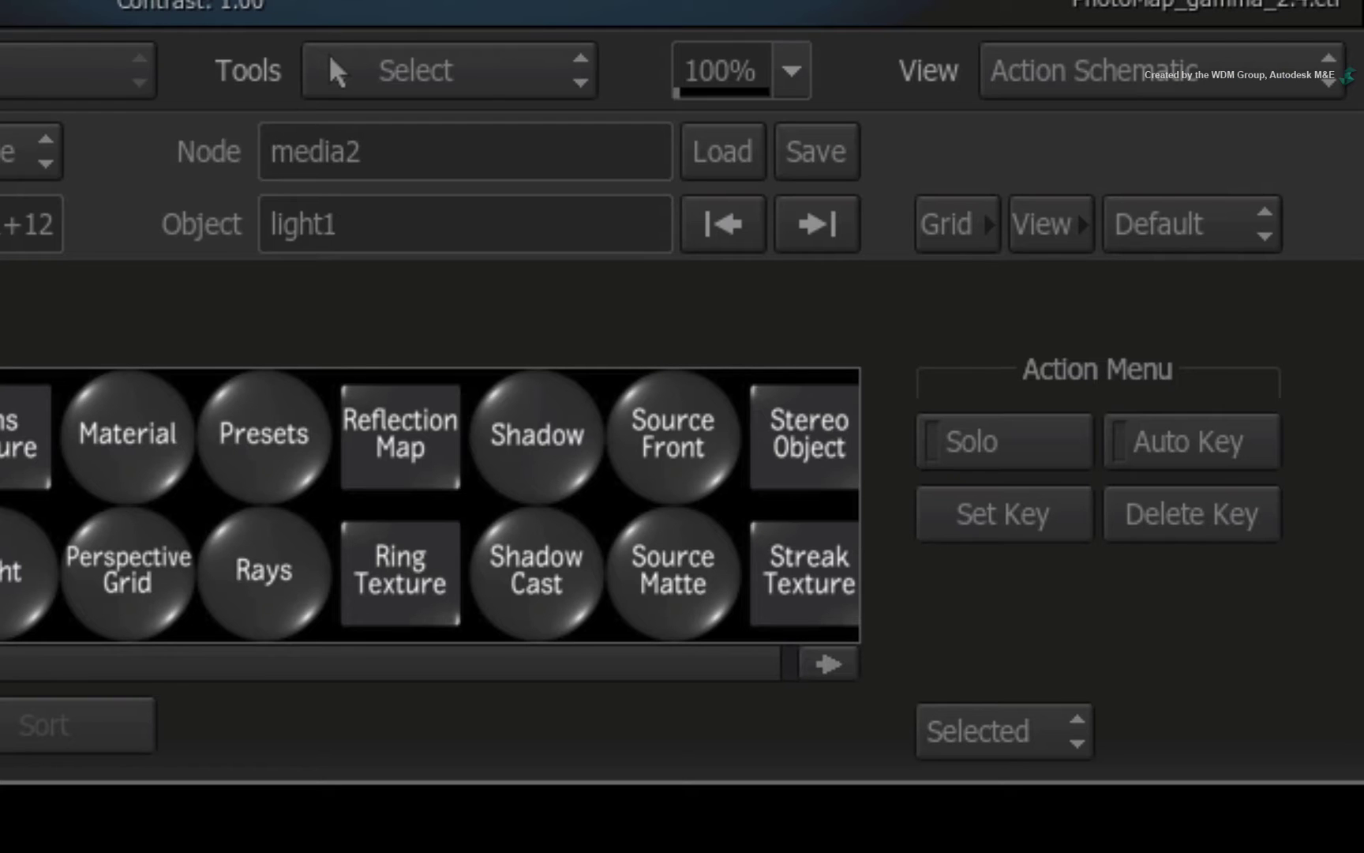
With Auto Key on, keyframe light1 at position Z -100 and Y 250 on the first frame.
click(1318, 713)
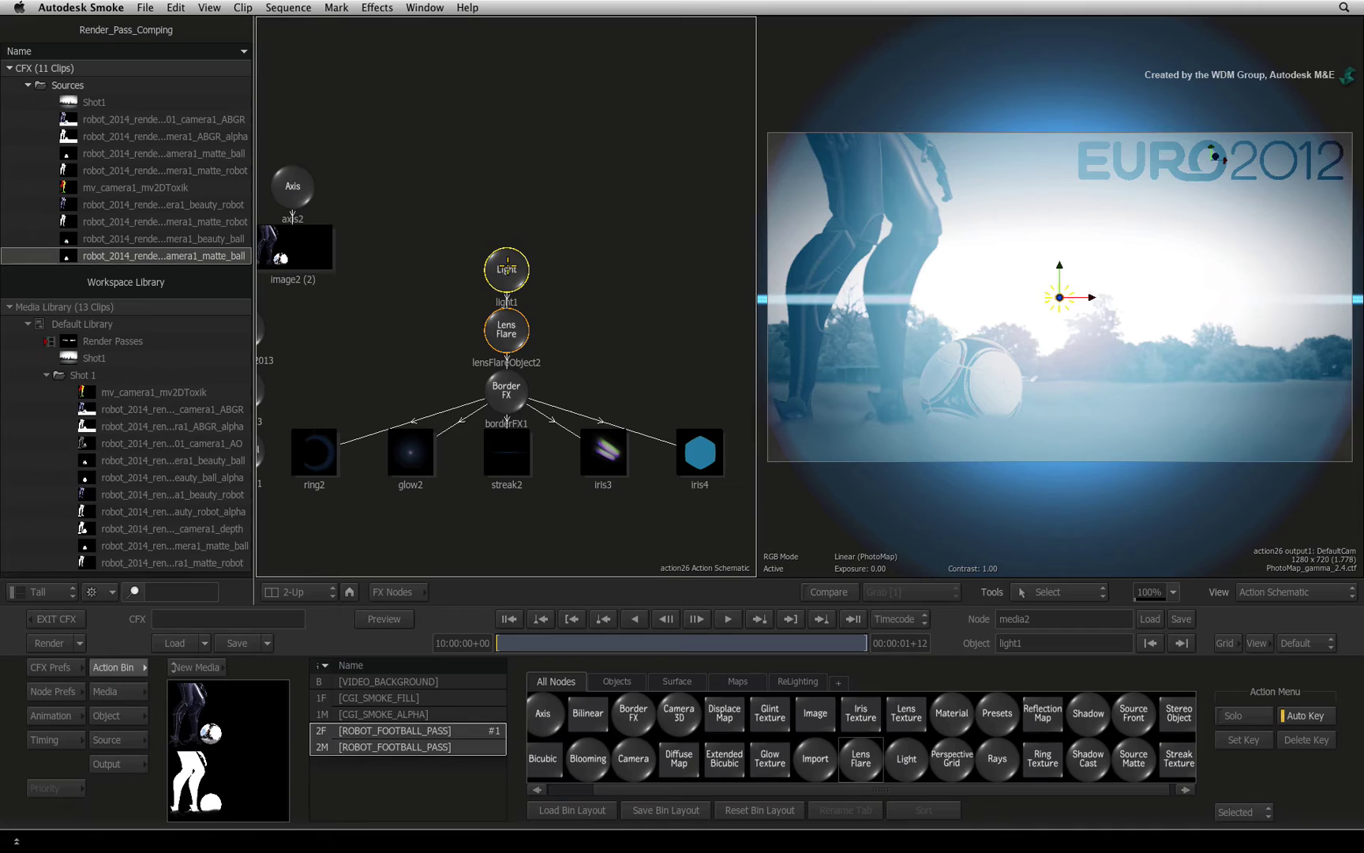
double_click(506, 269)
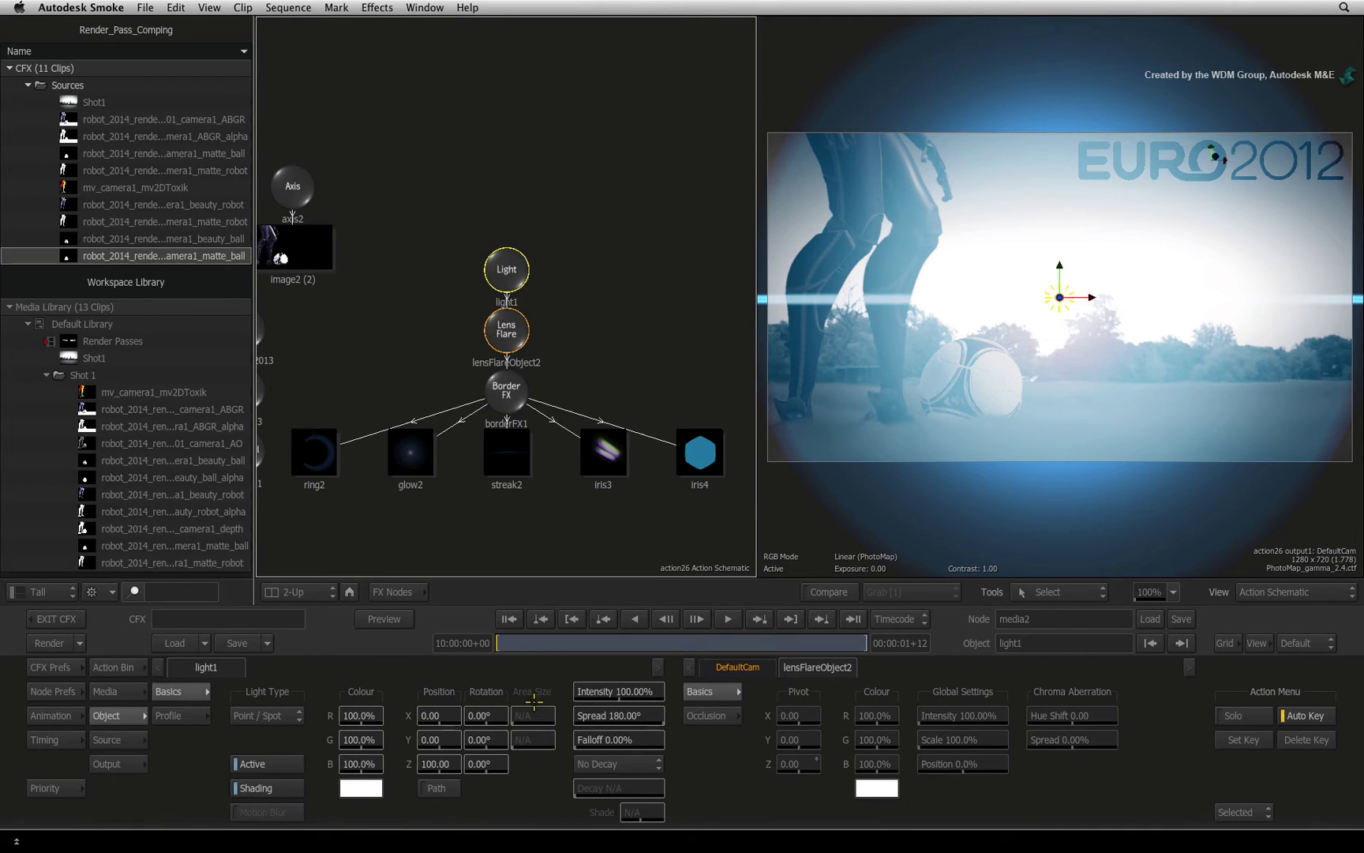
click(440, 763)
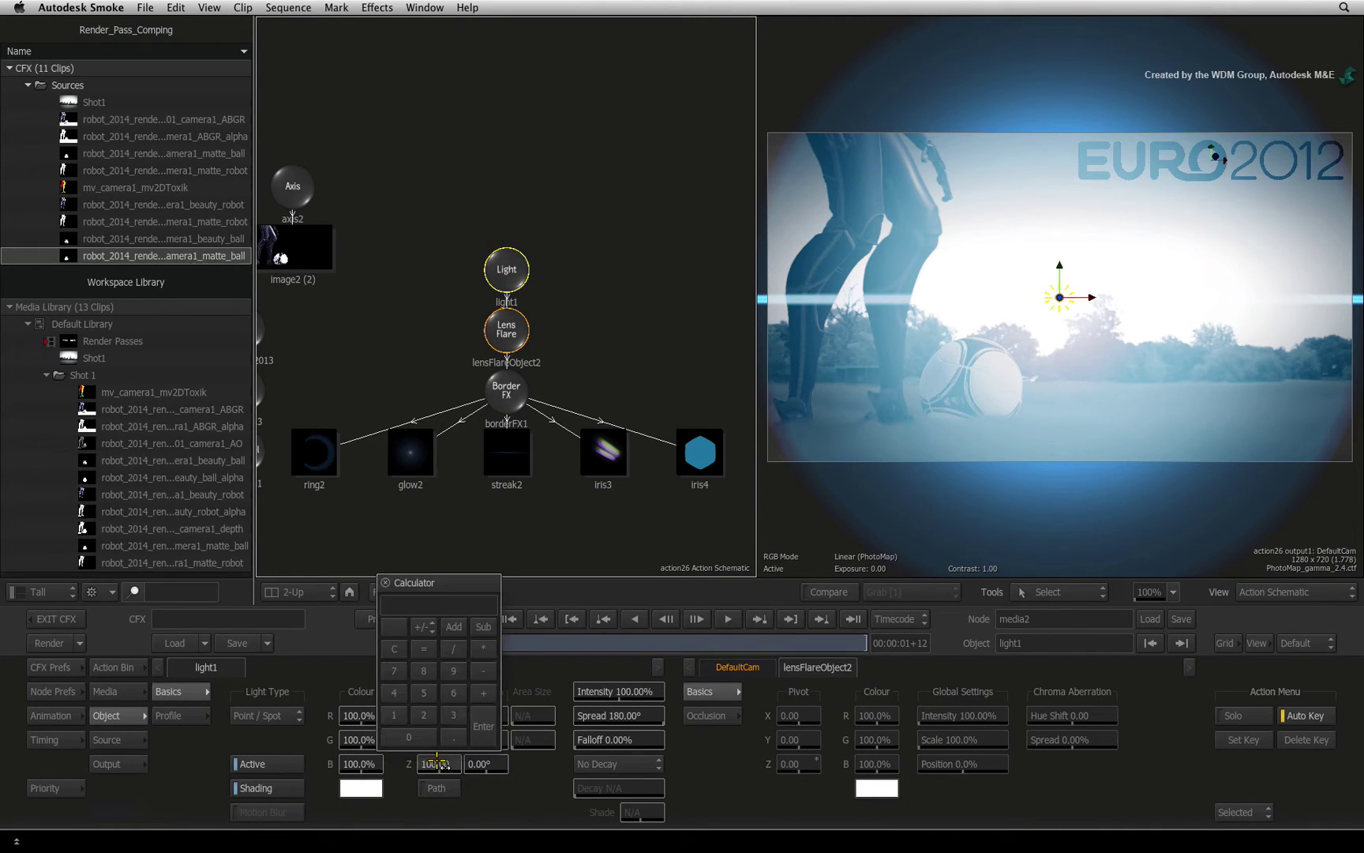
text(-)
key(Return)
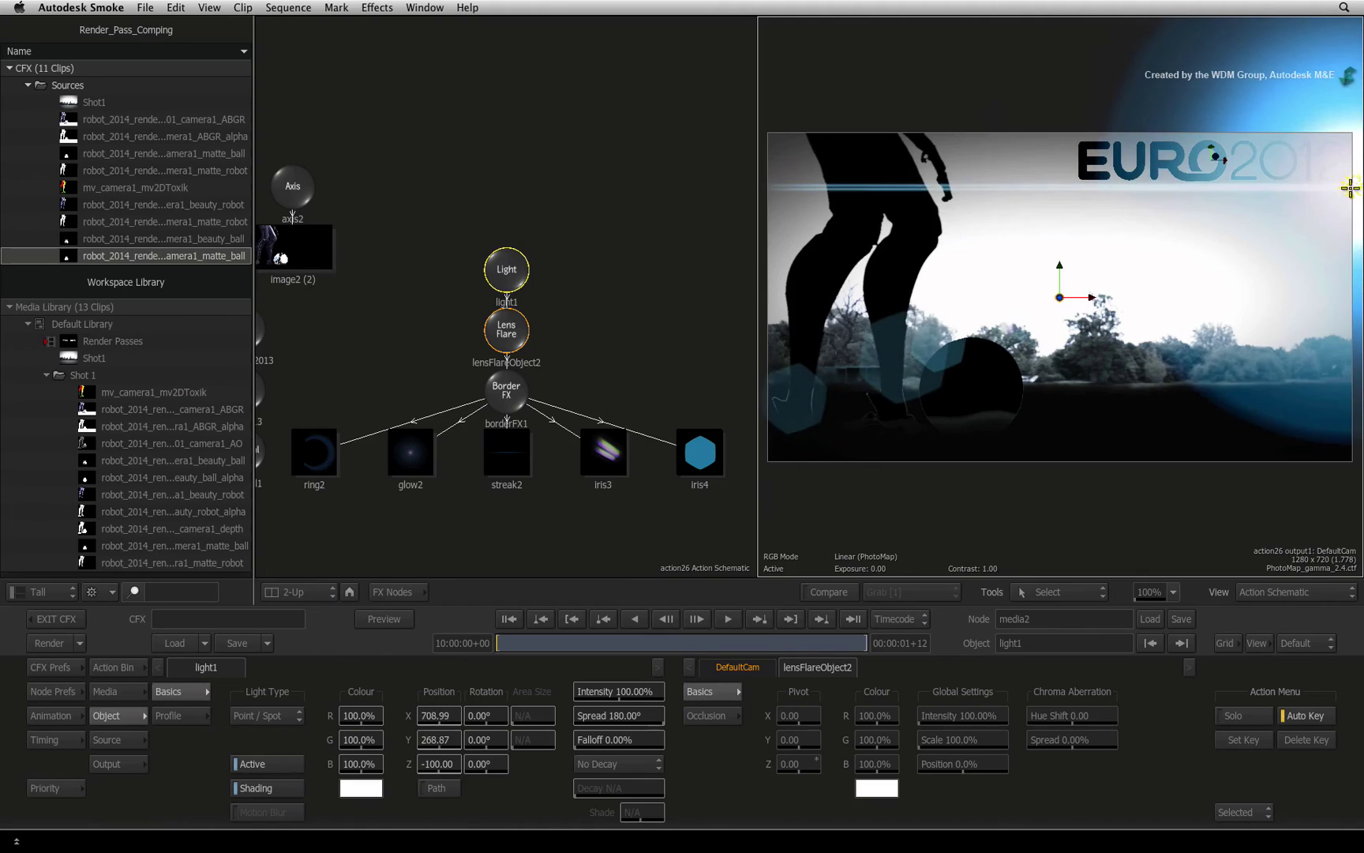
click(434, 740)
text(250)
key(Return)
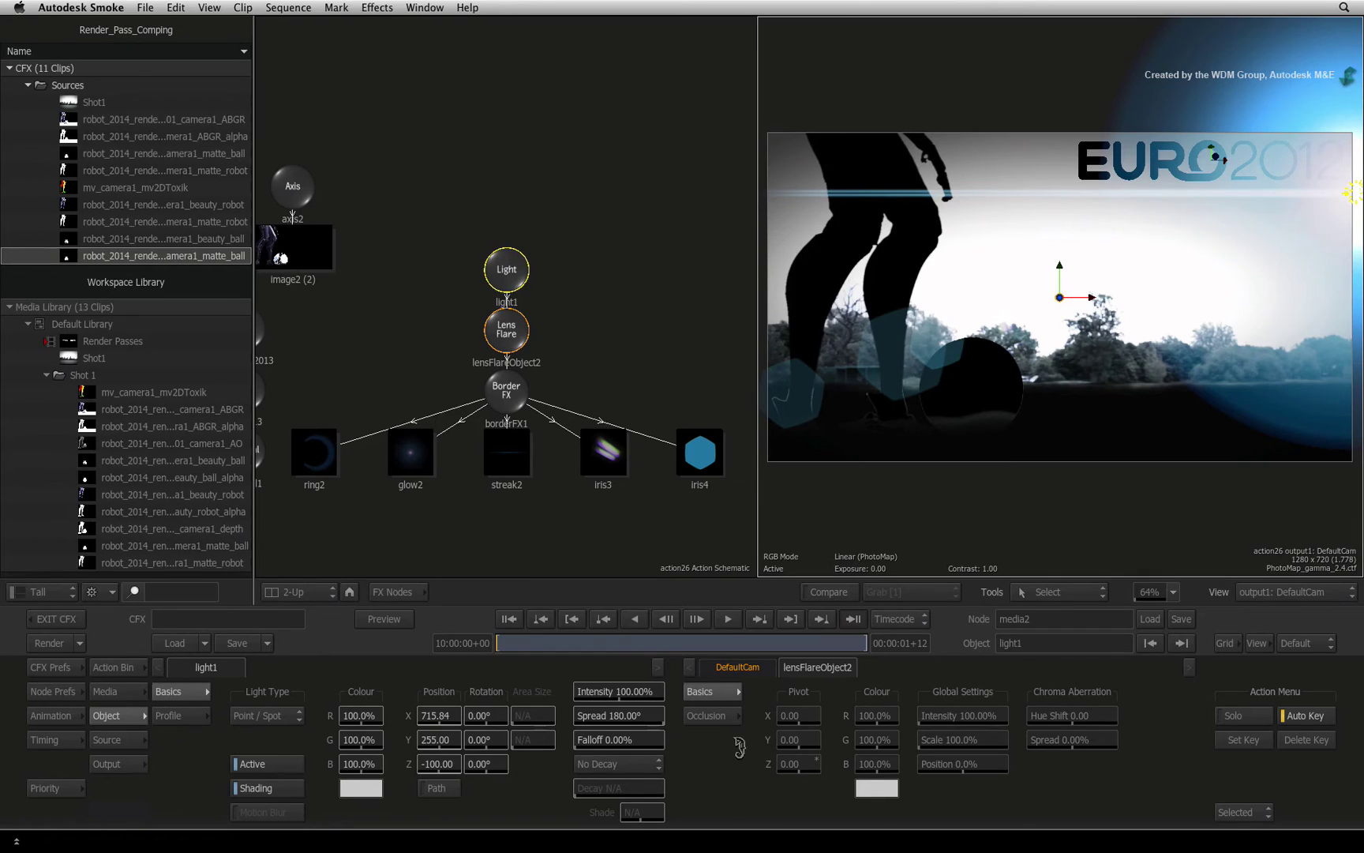
On the shot's last frame, set light1's X position to -650, then turn Auto Key off.
key(End)
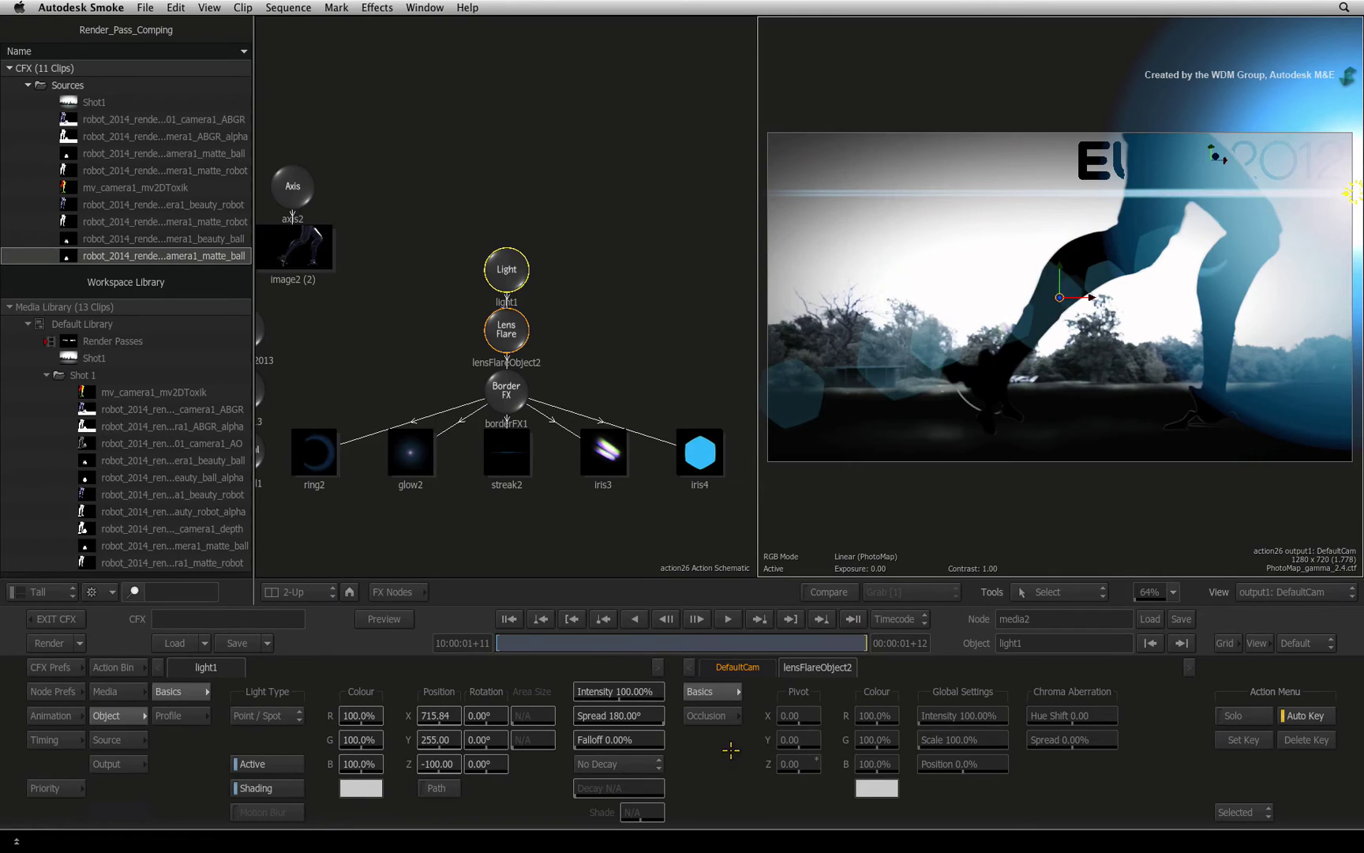
click(439, 716)
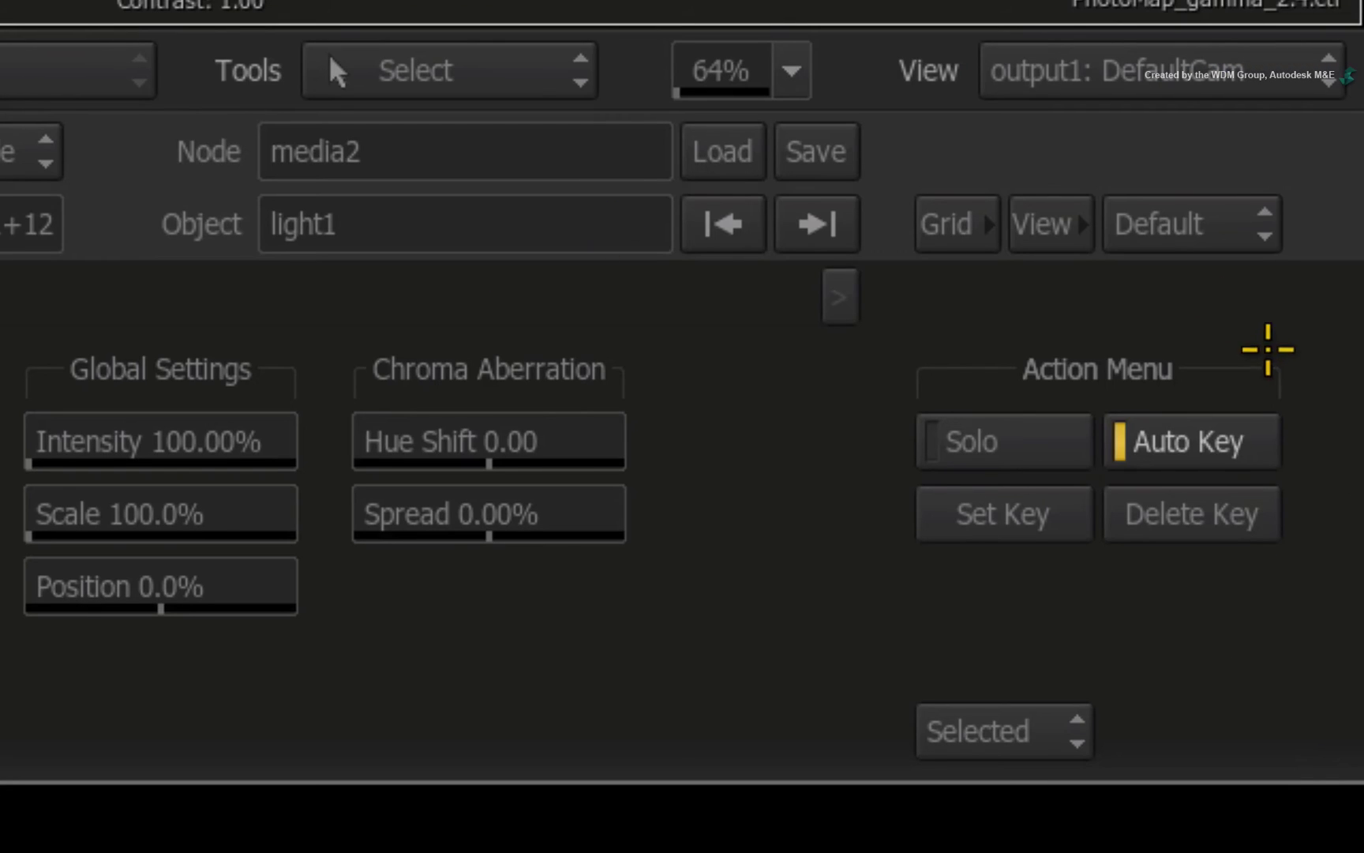
click(1224, 441)
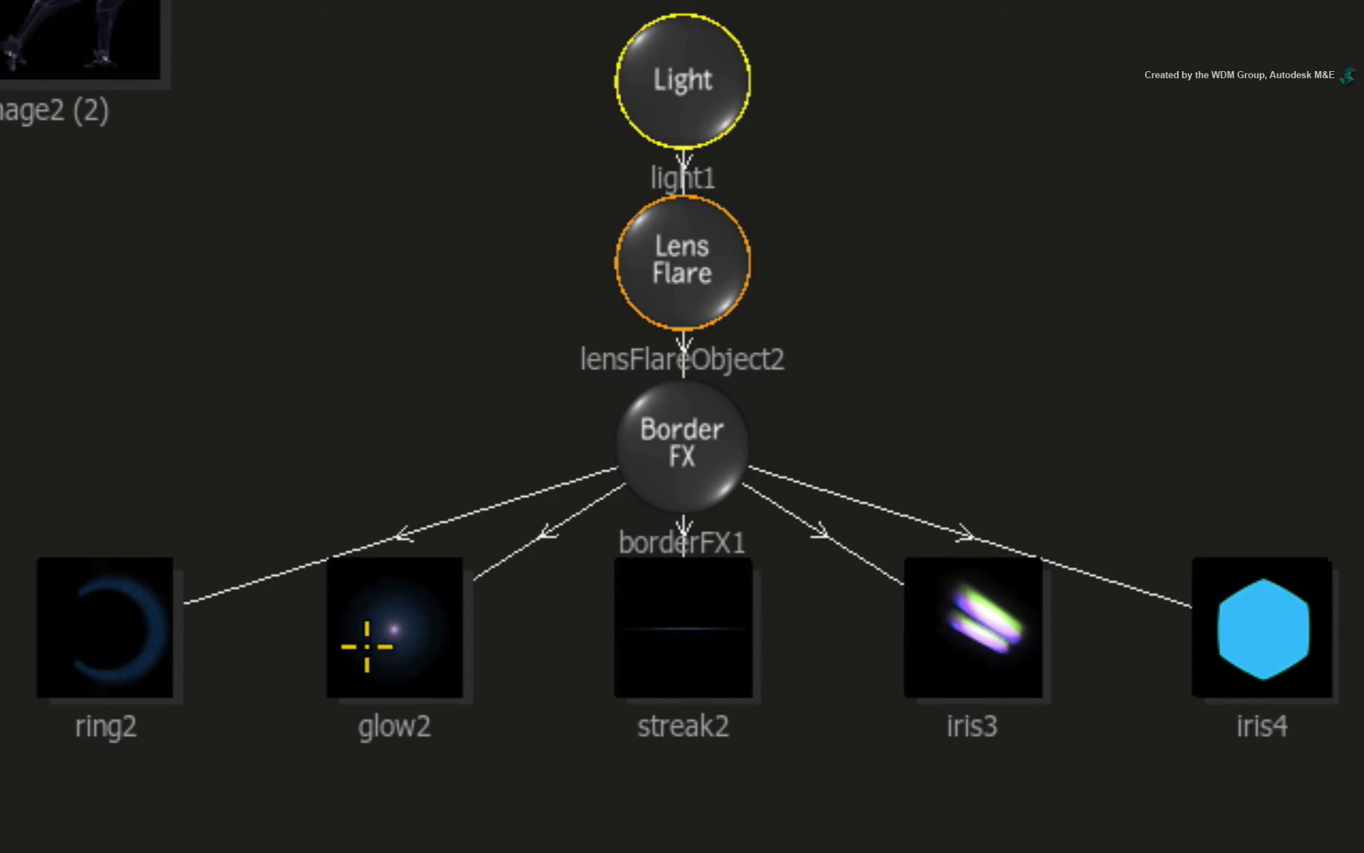
Select the glow2 flare element and set its Intensity to 50.
click(405, 458)
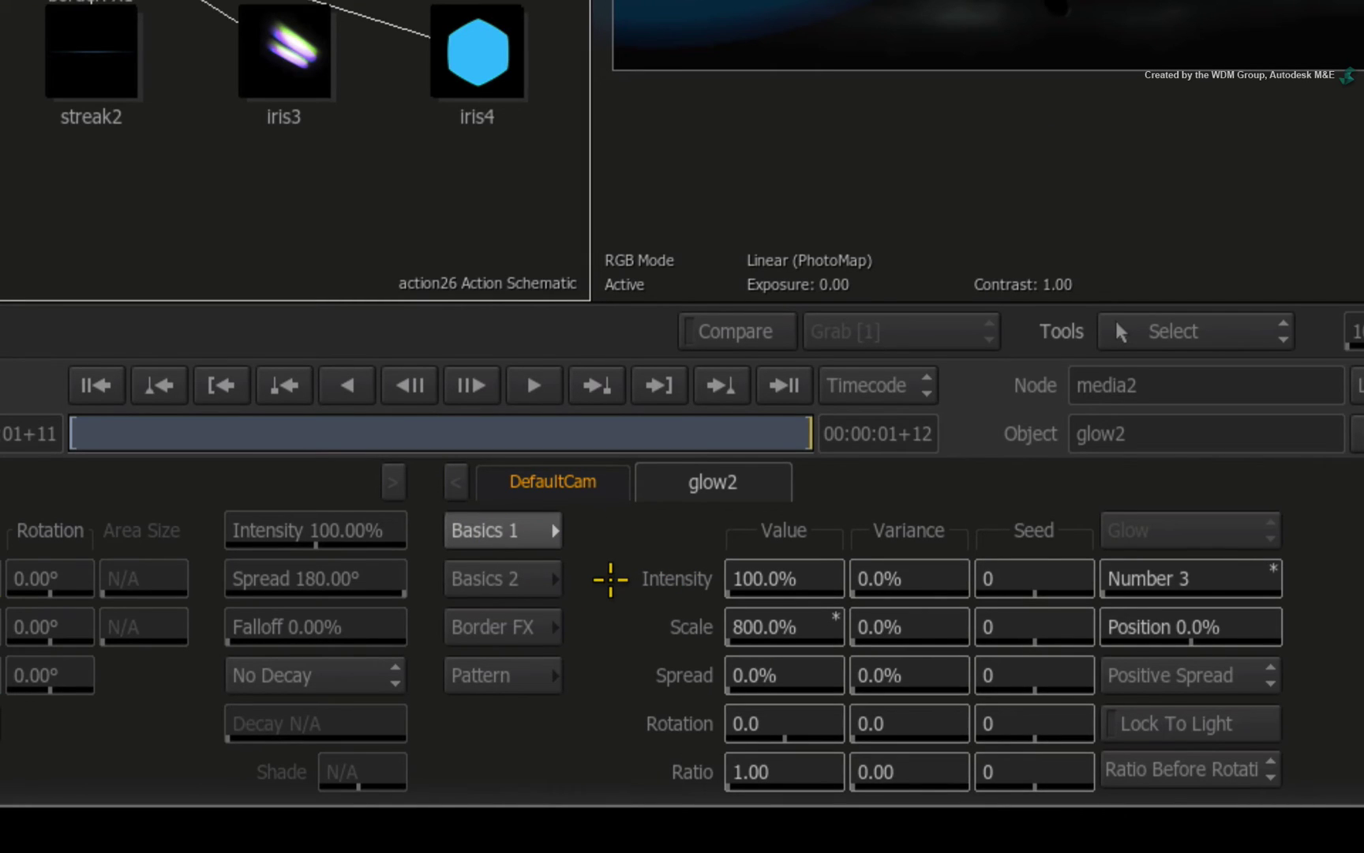
click(783, 577)
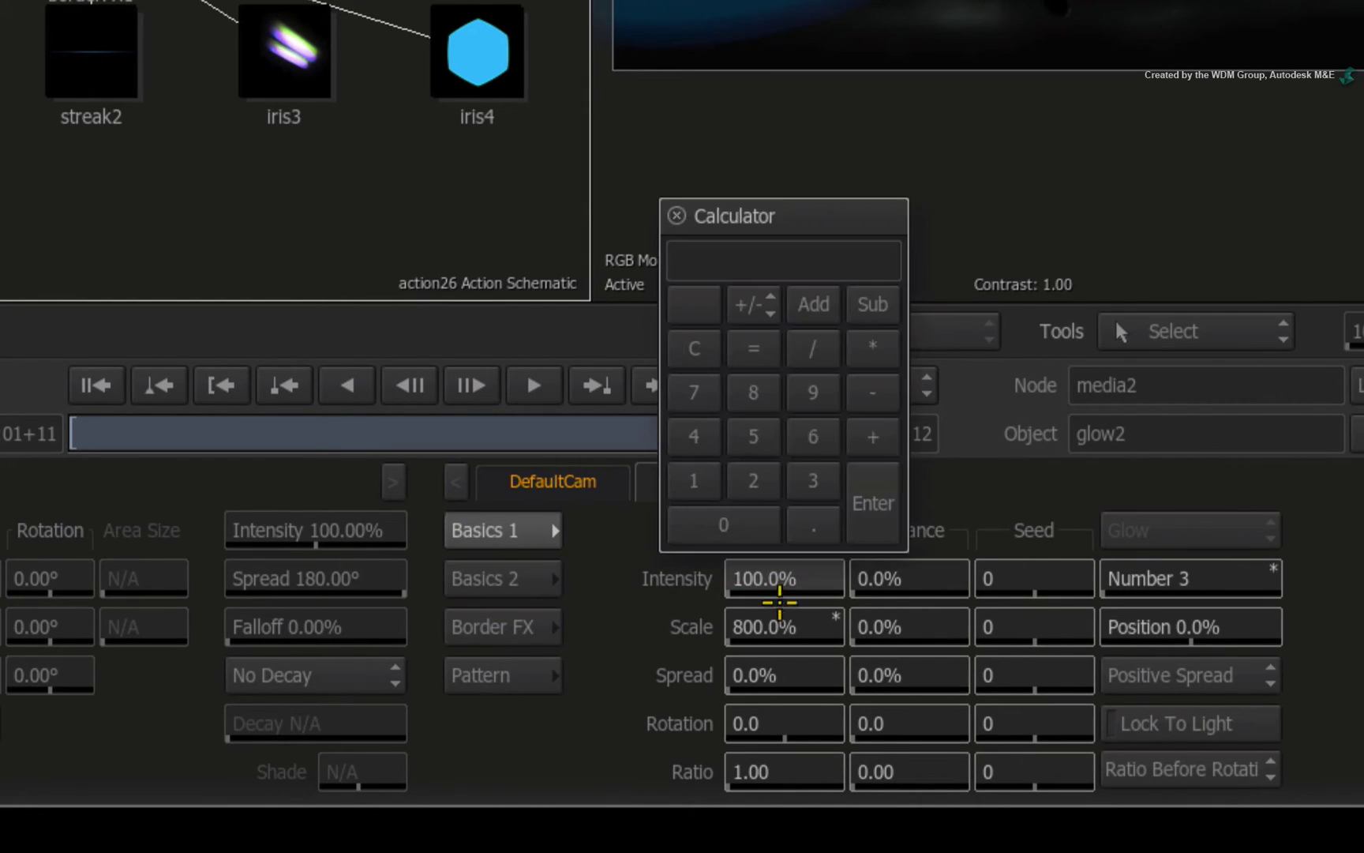
text(50)
key(Return)
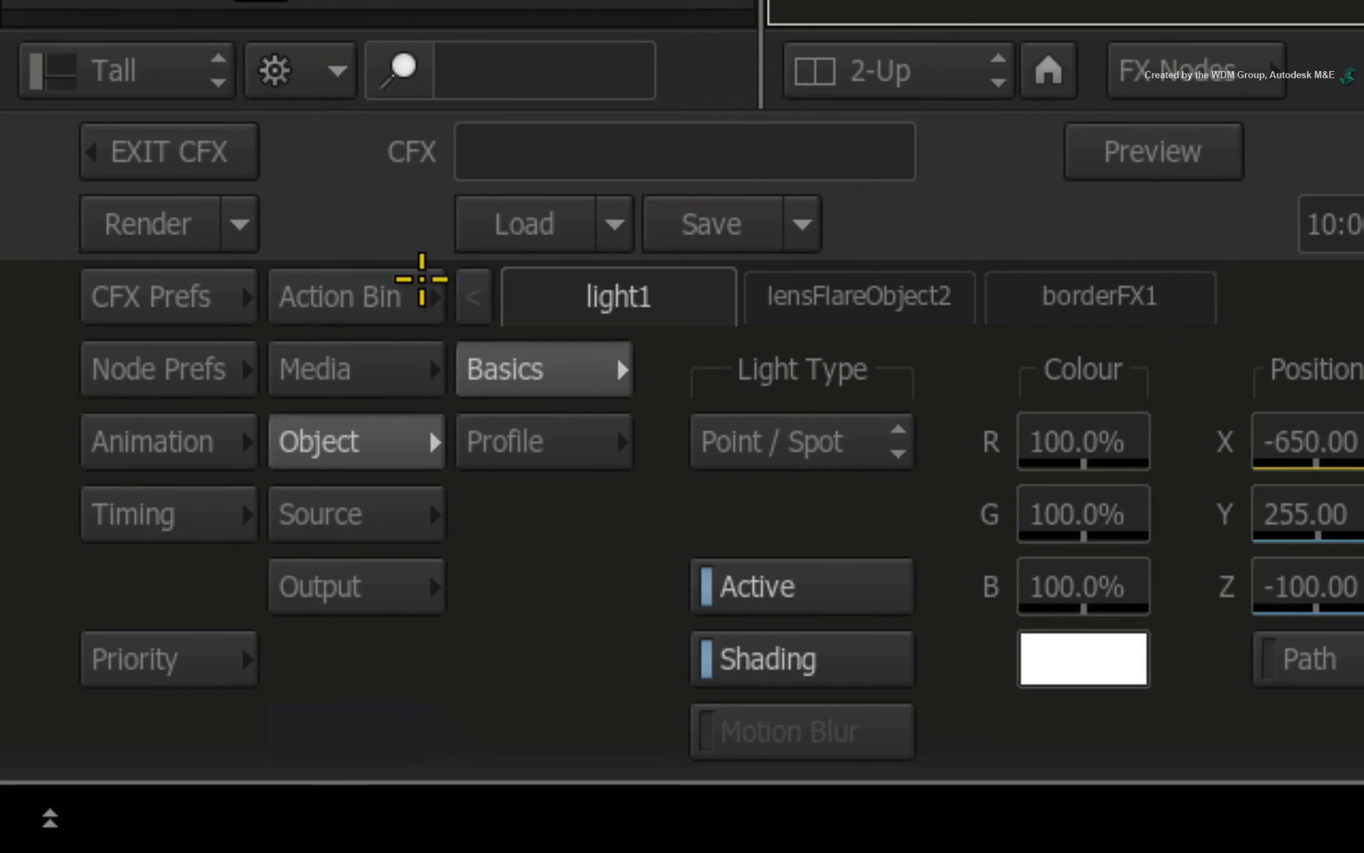
Add a new Light node, light2, from the Action bin and position it in the schematic.
click(136, 668)
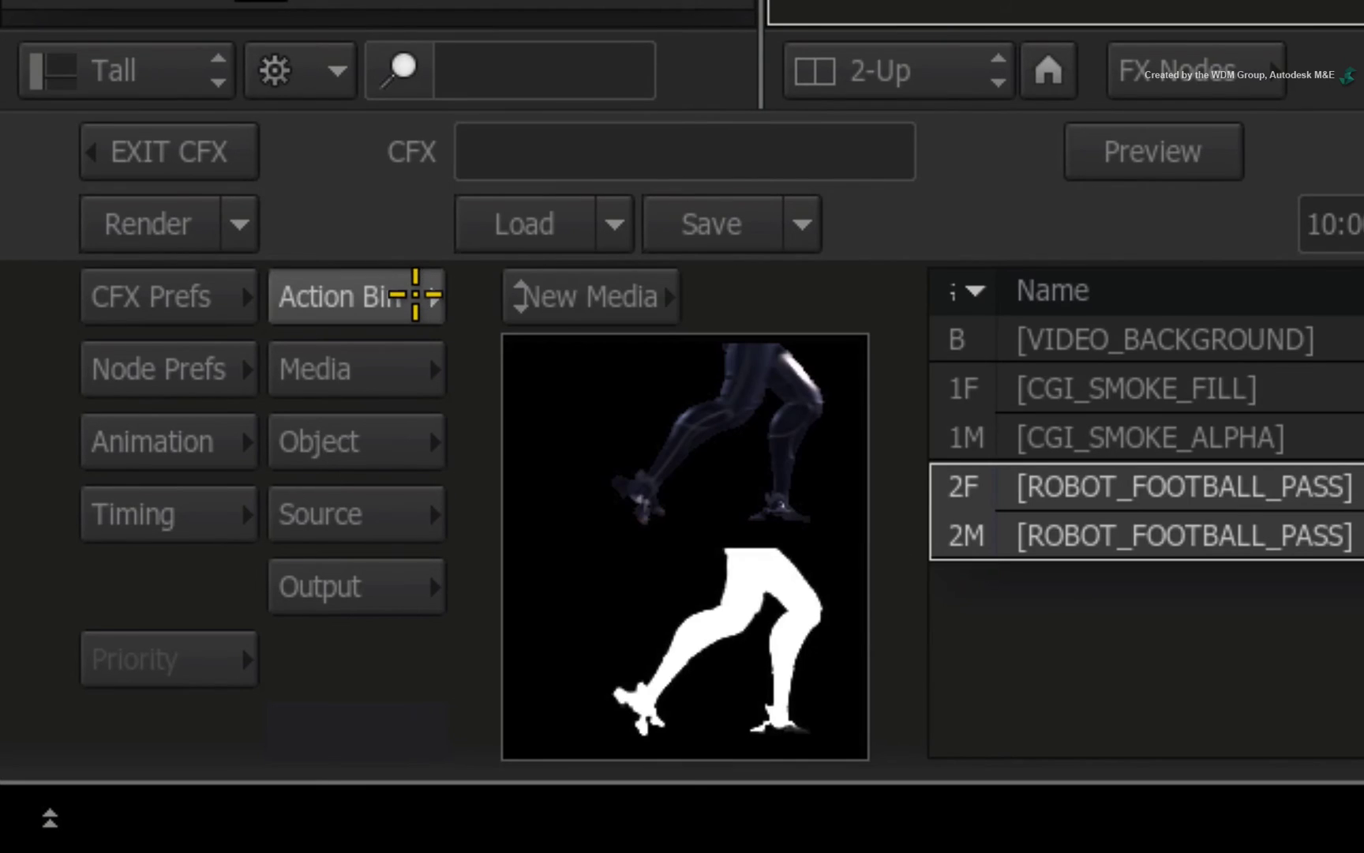
click(417, 292)
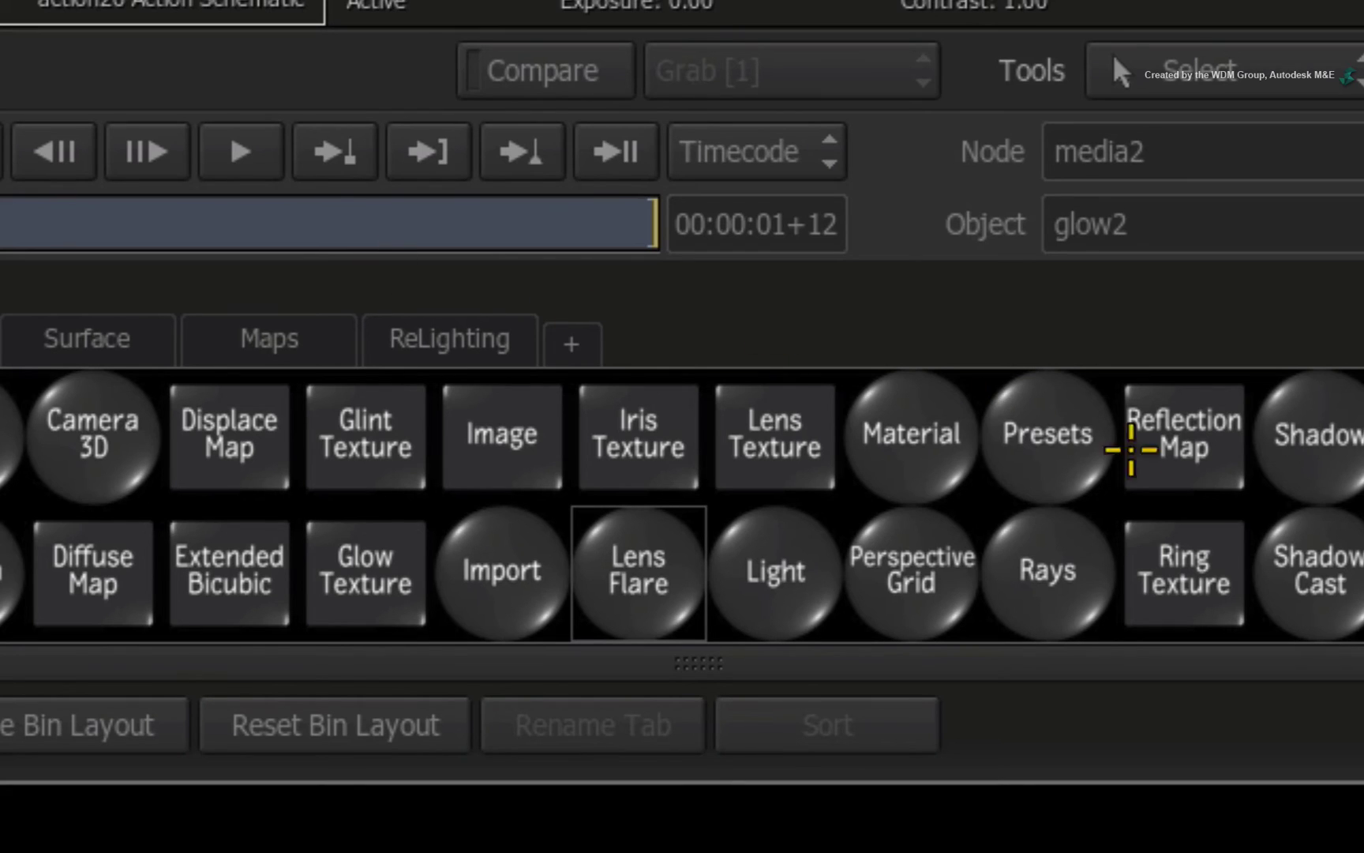
key(l)
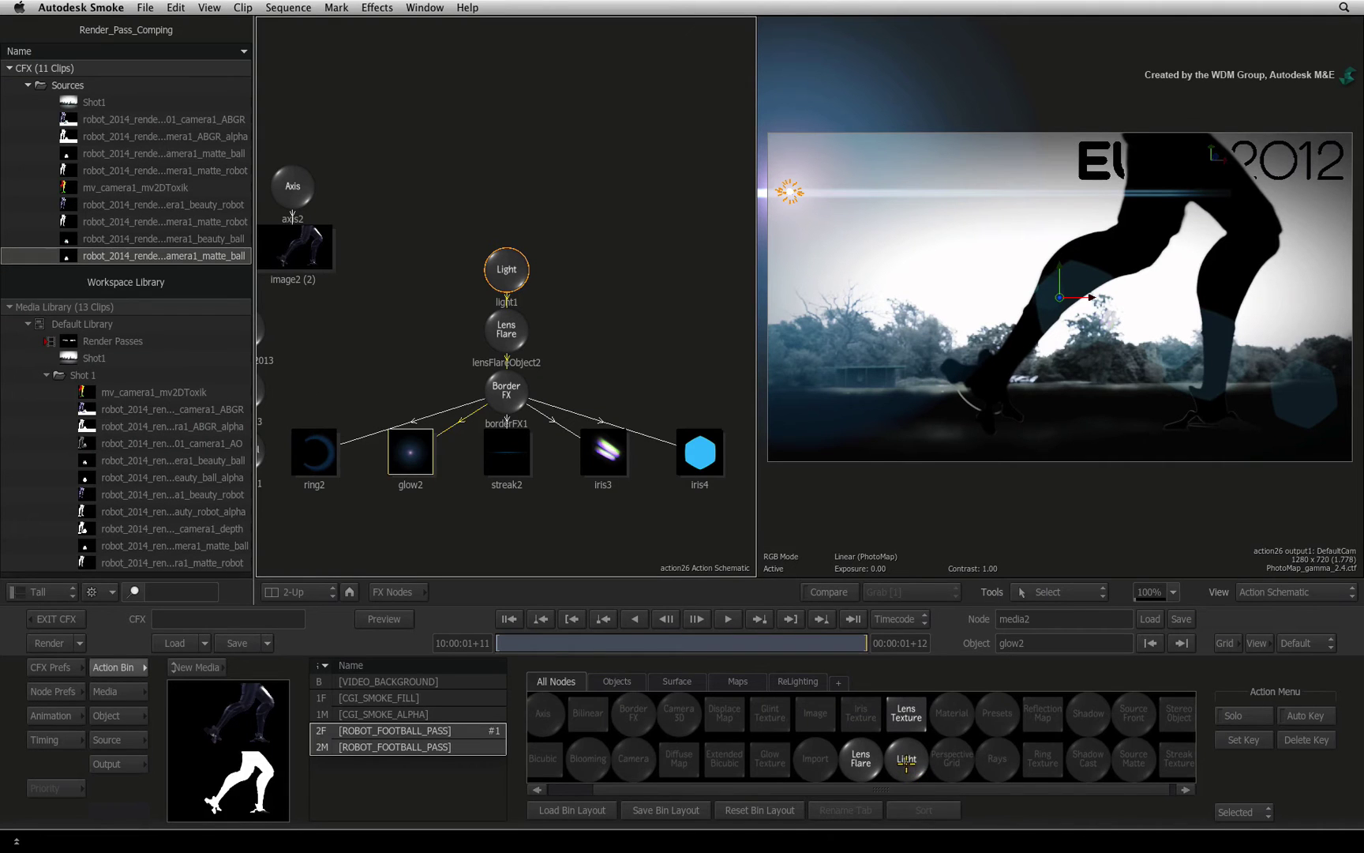
click(906, 759)
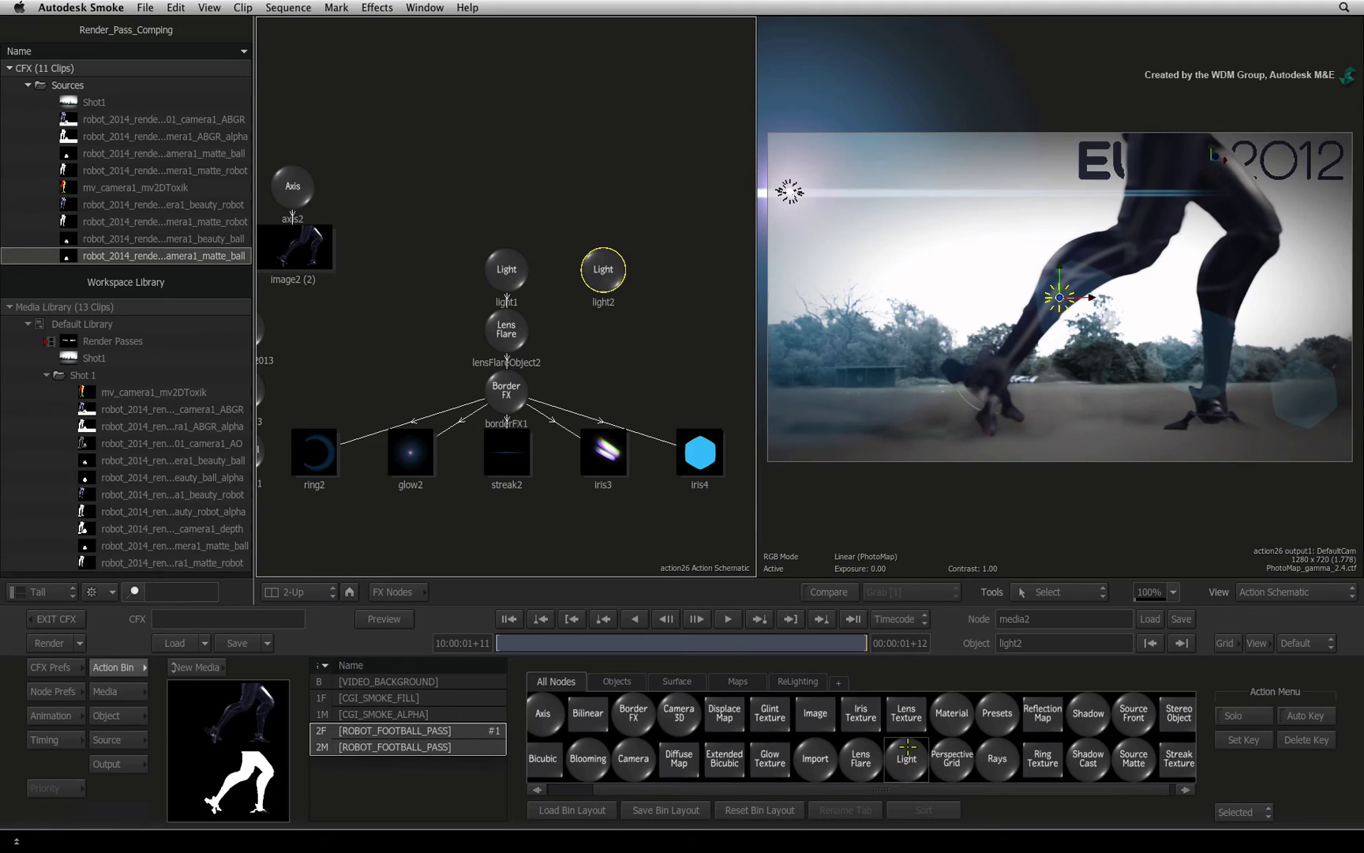
drag(667, 309, 569, 306)
drag(506, 260, 499, 224)
drag(351, 174, 289, 292)
drag(524, 304, 696, 279)
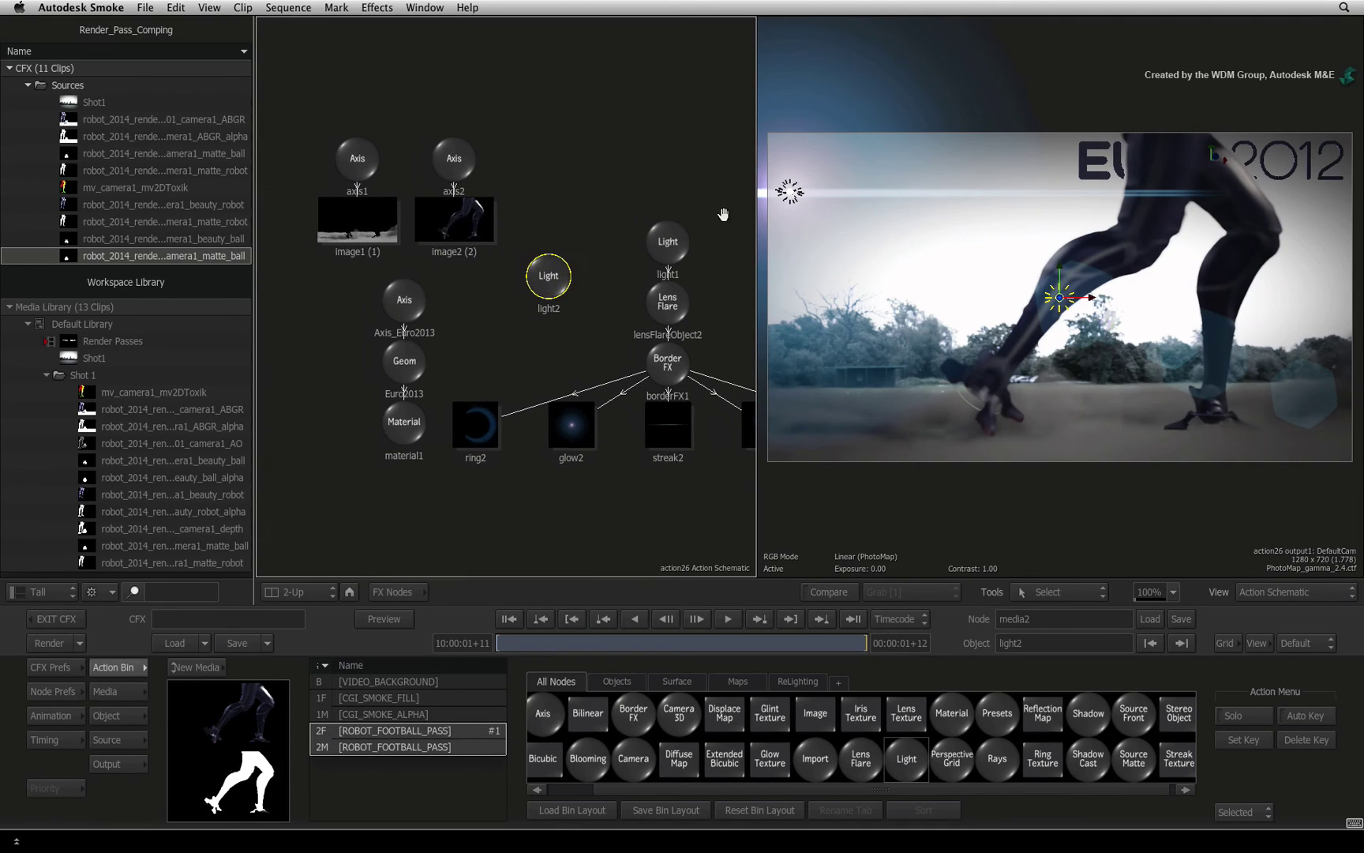
mouse_move(550, 282)
mouse_down()
mouse_move(562, 254)
mouse_move(556, 294)
mouse_up()
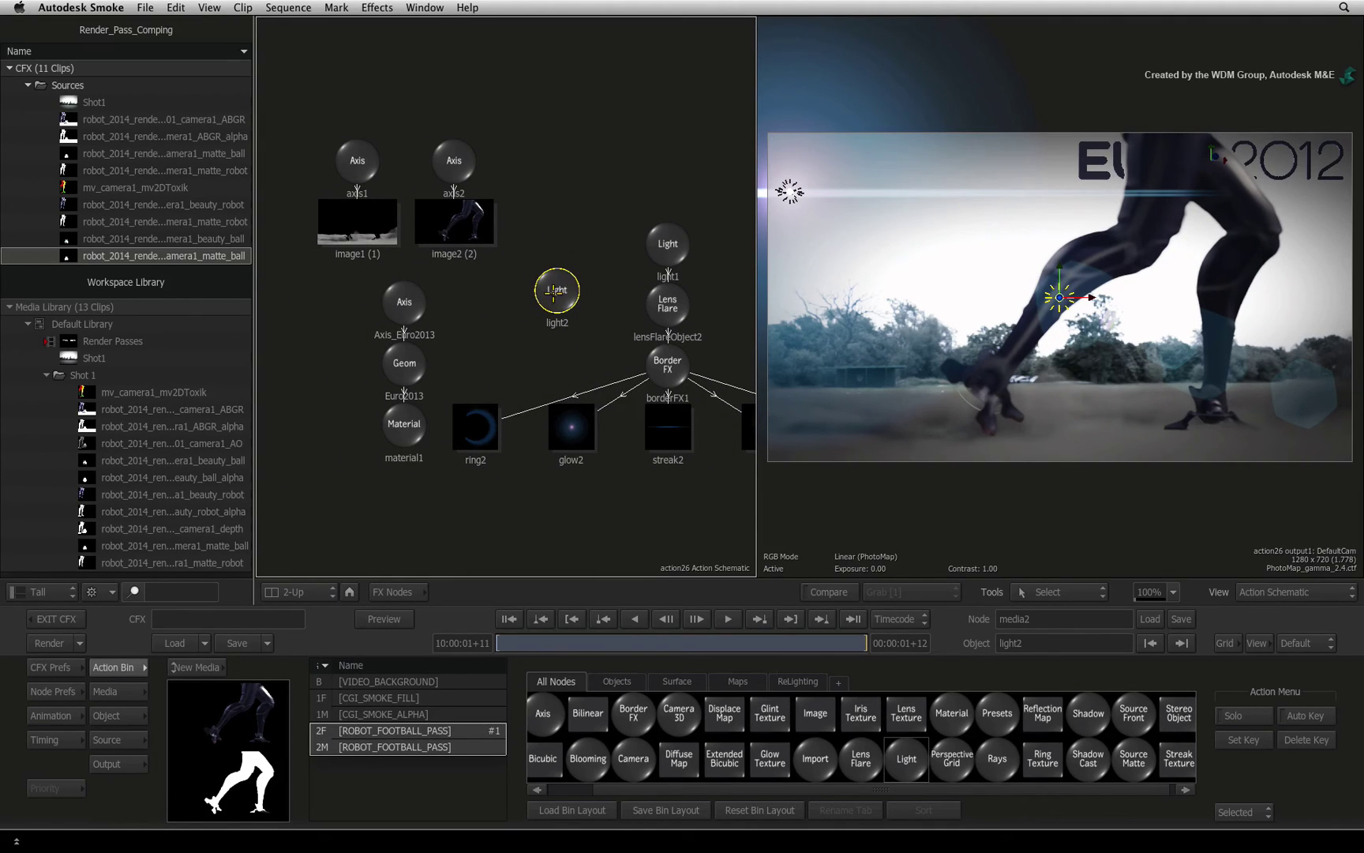
Make light2 an Ambient light with Position Z at 1500.
double_click(557, 291)
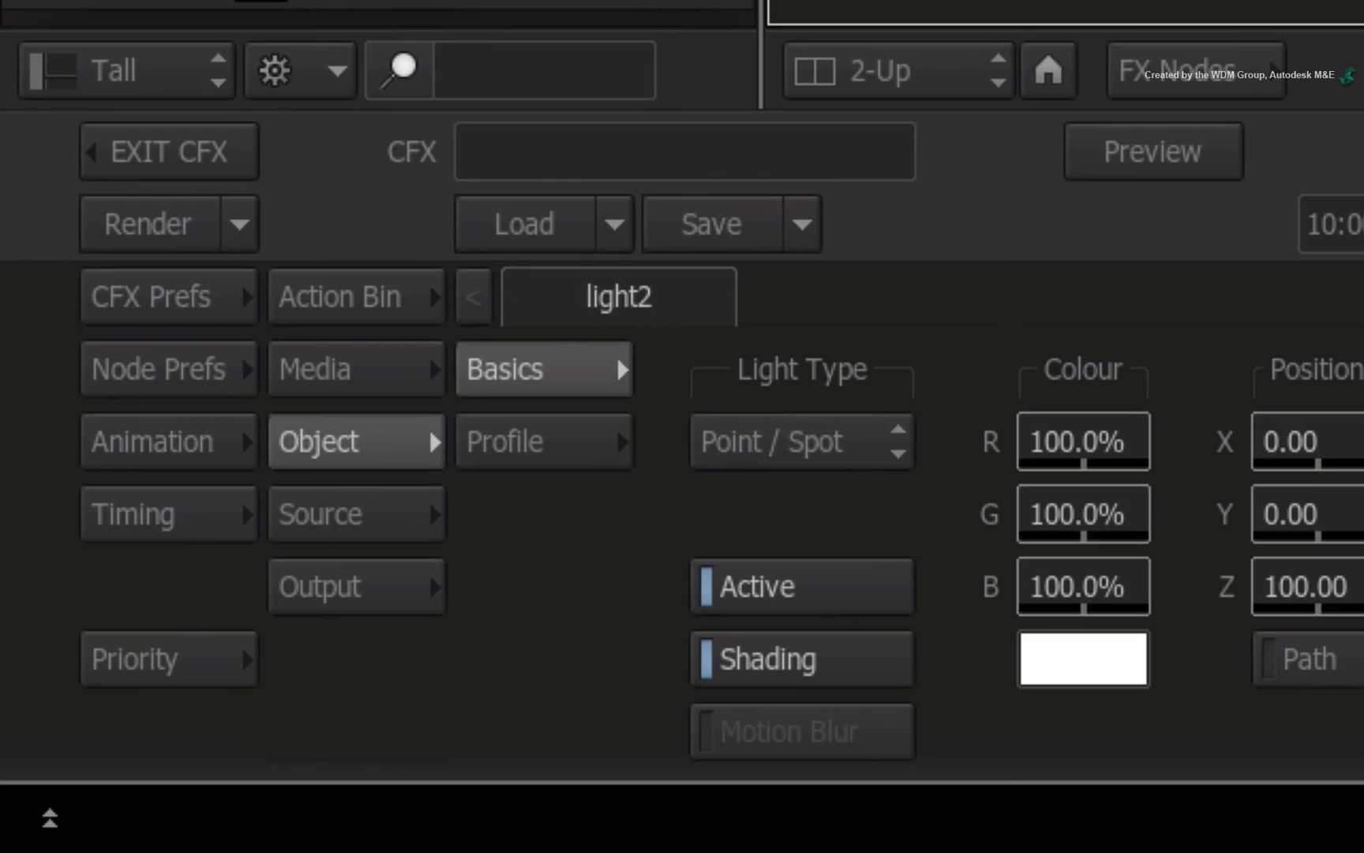
click(886, 435)
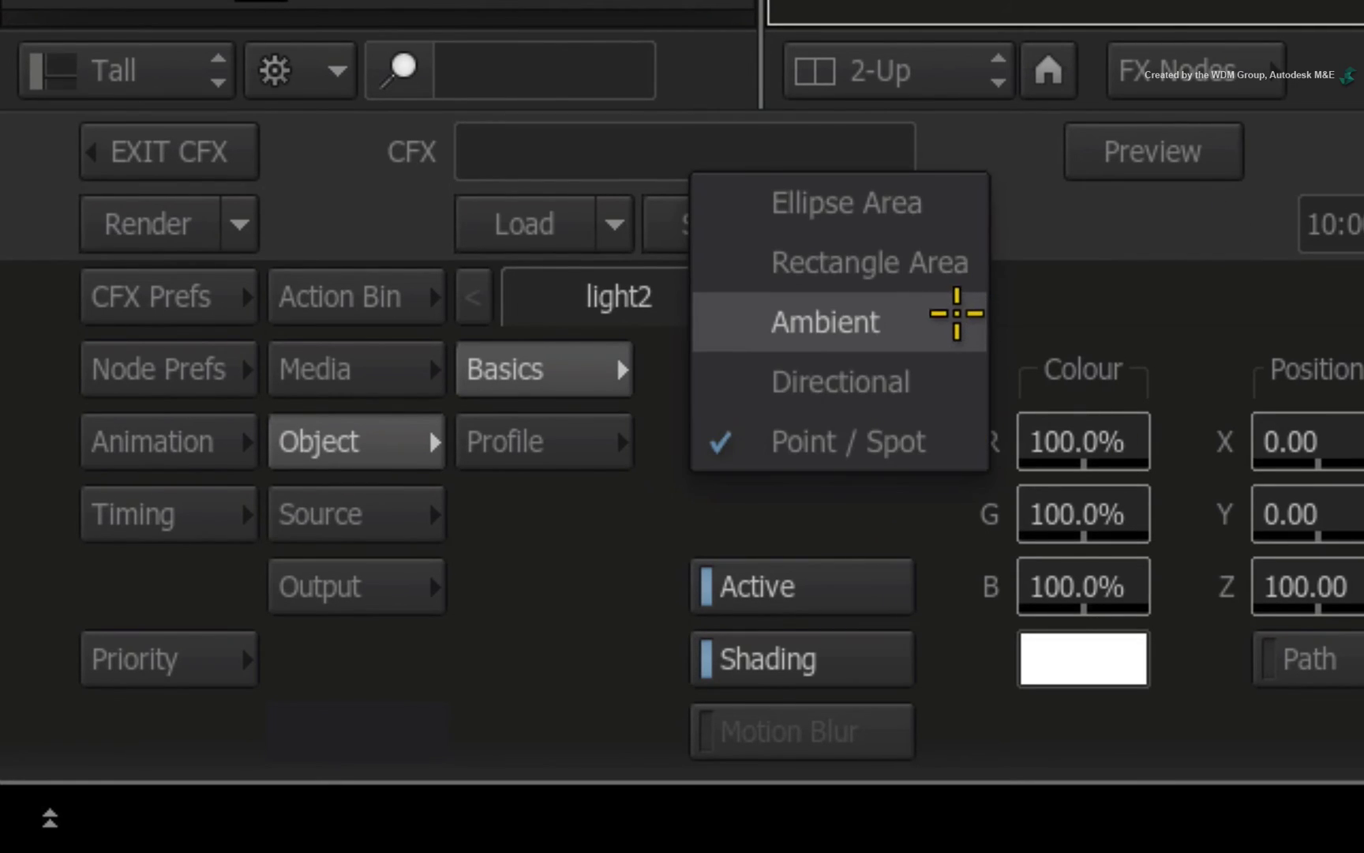
click(959, 320)
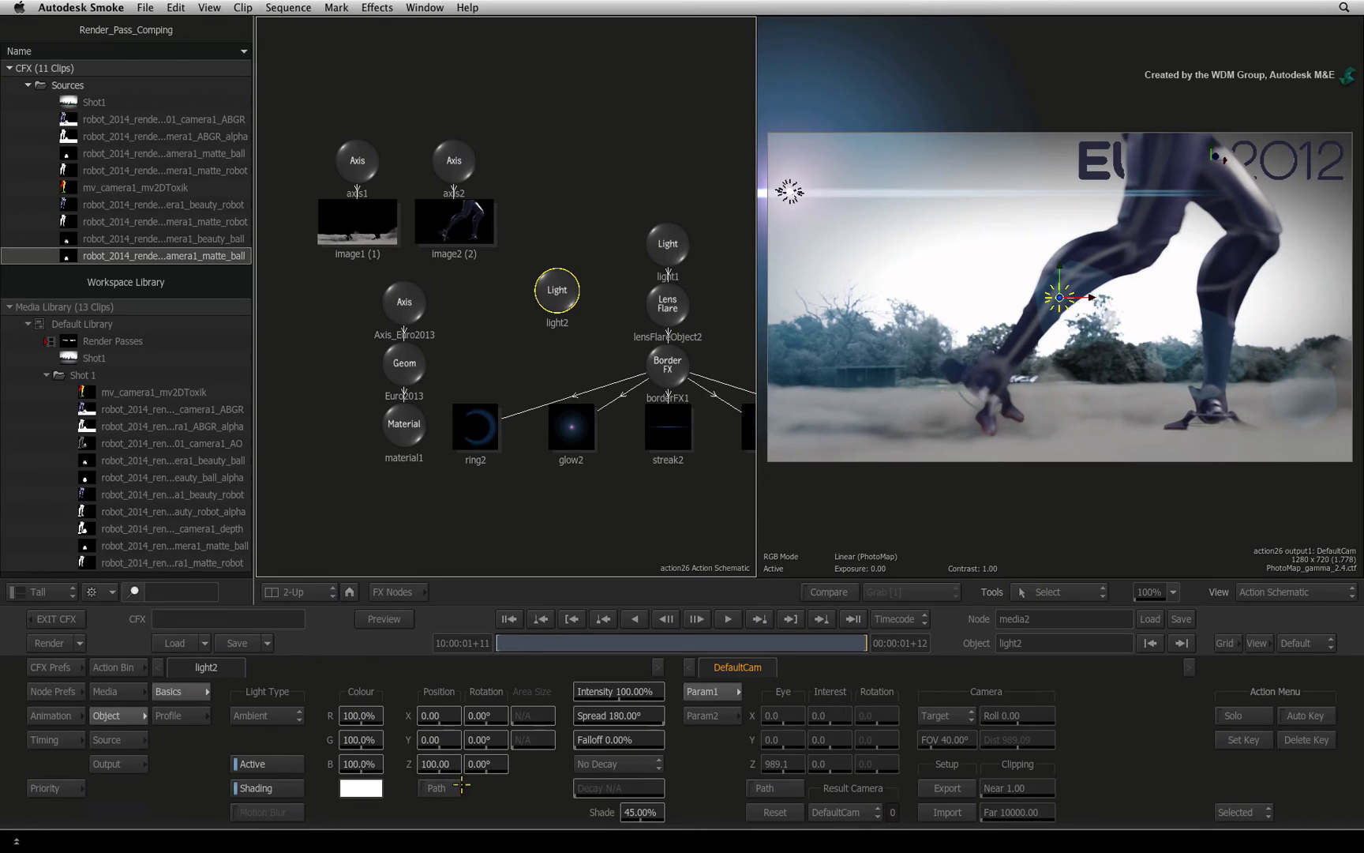
click(444, 763)
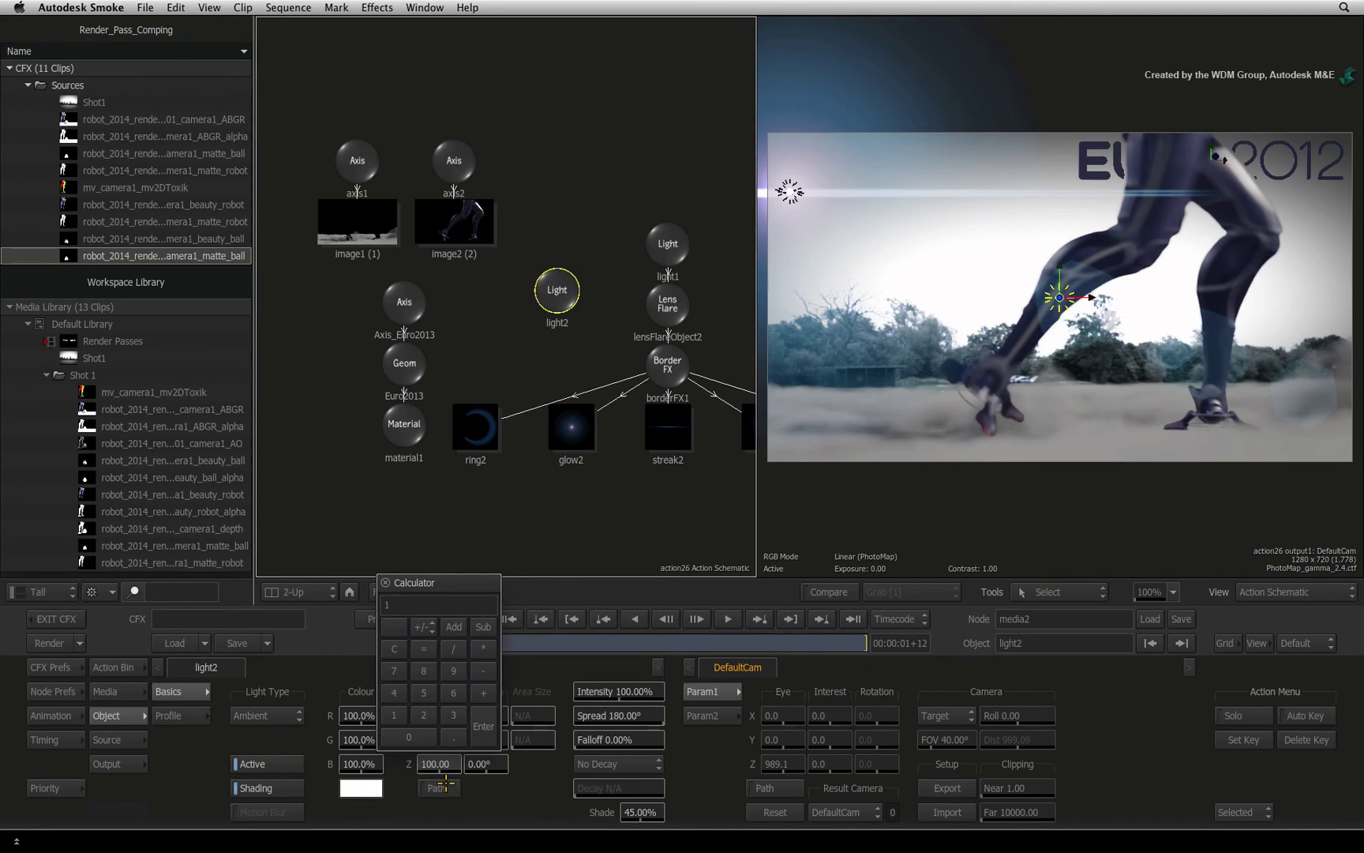
text(1500)
key(Return)
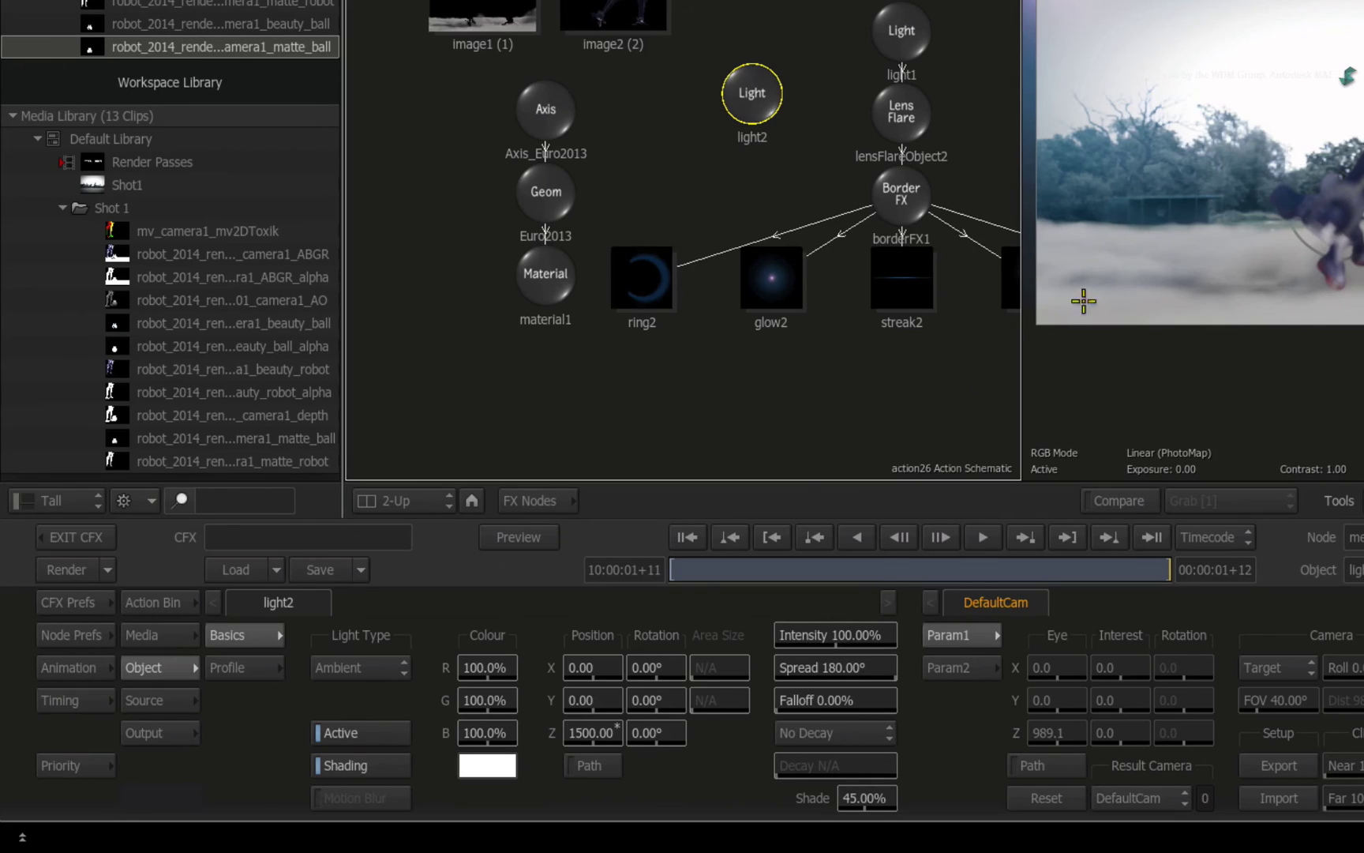
Z-Sort the Priority list, then pick the Euro2013, image1 and image2 layers to reorder them.
click(94, 765)
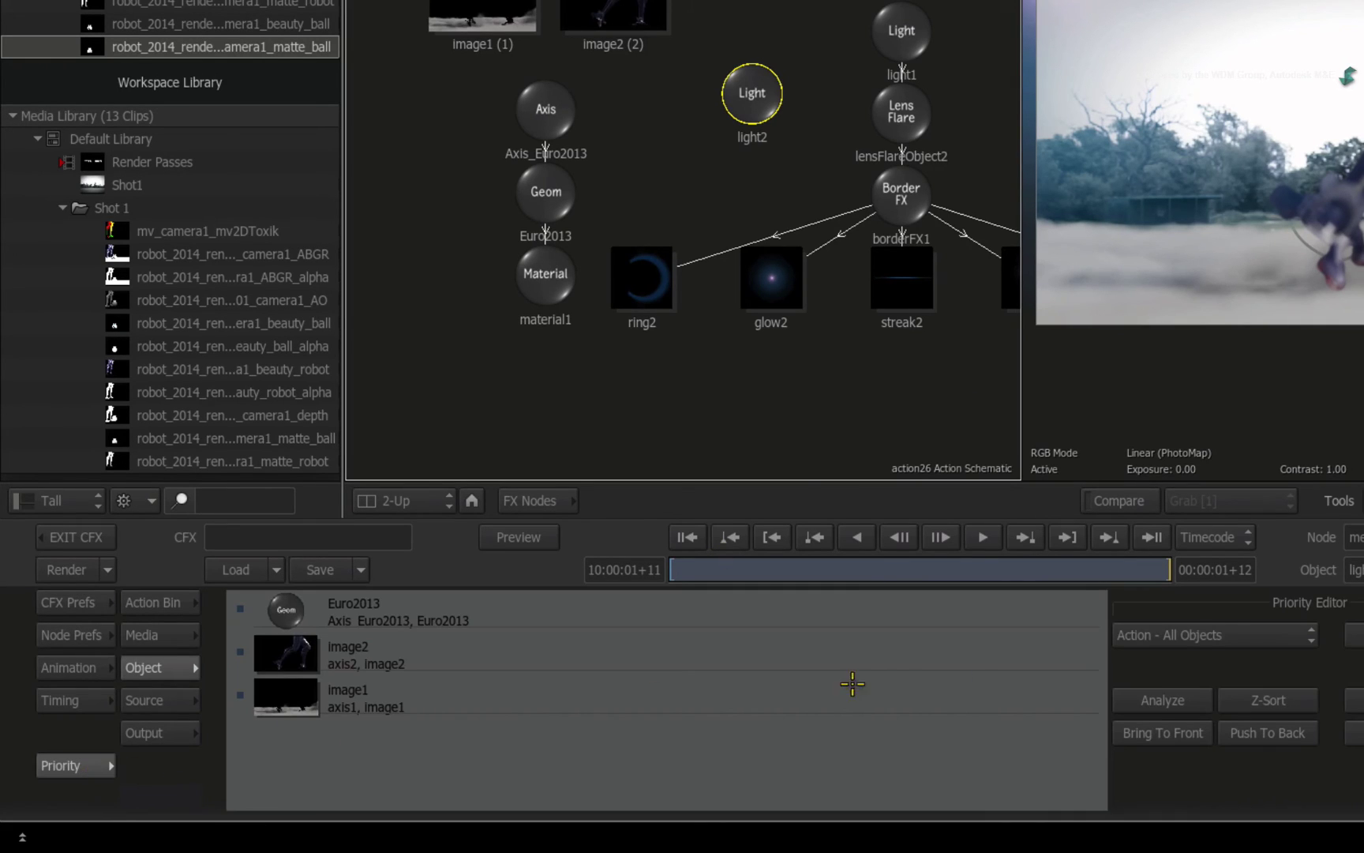
click(1302, 695)
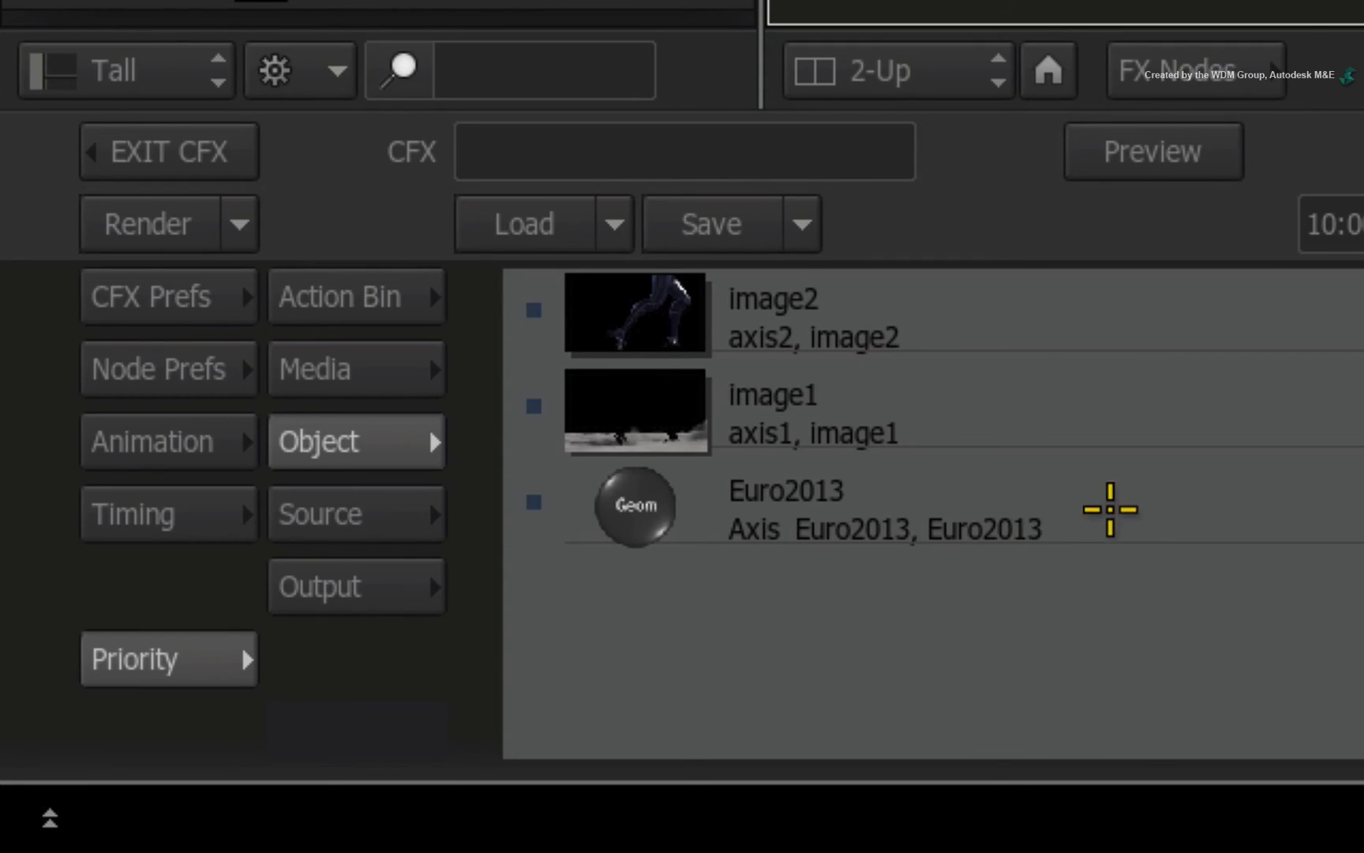
click(1157, 501)
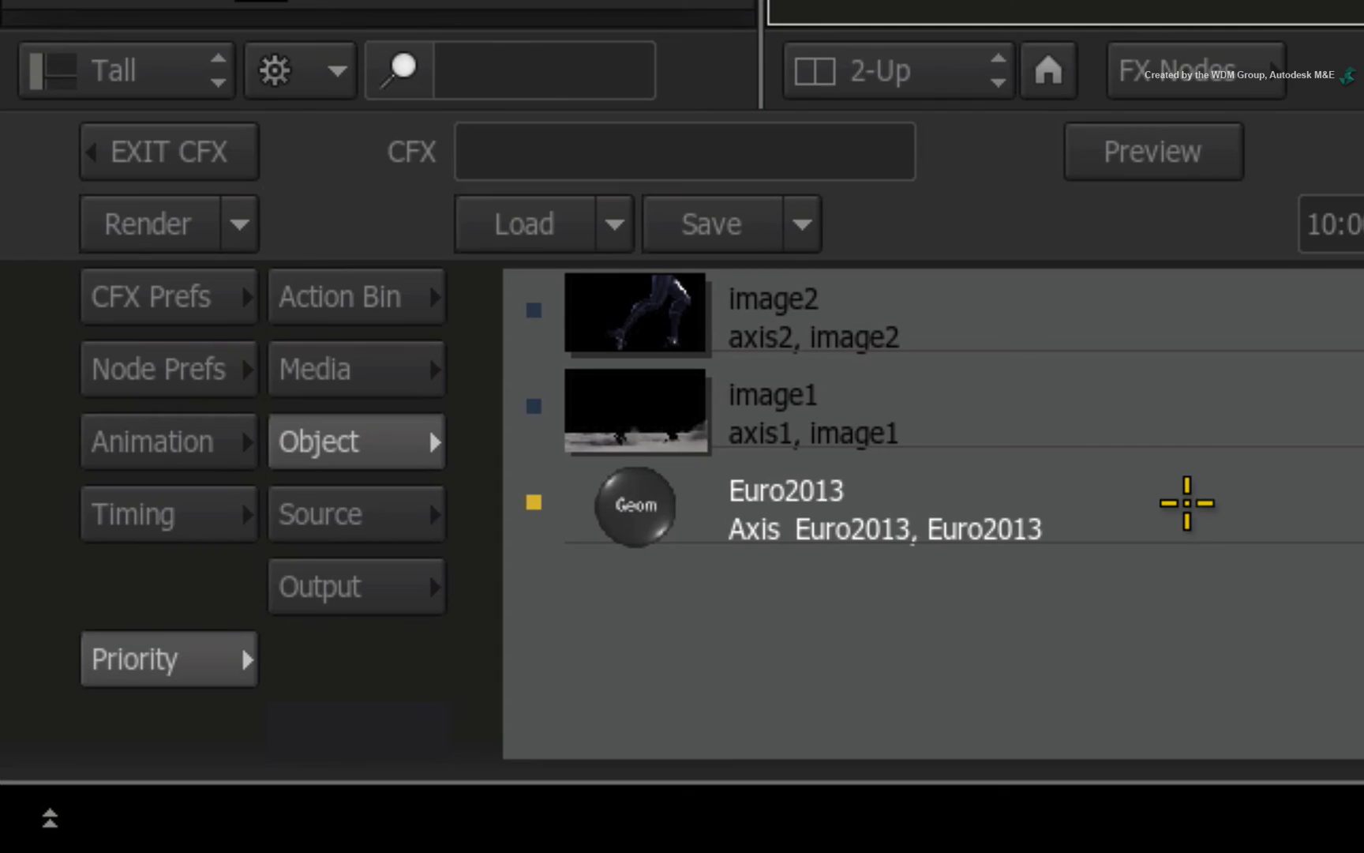
click(1114, 403)
click(1132, 306)
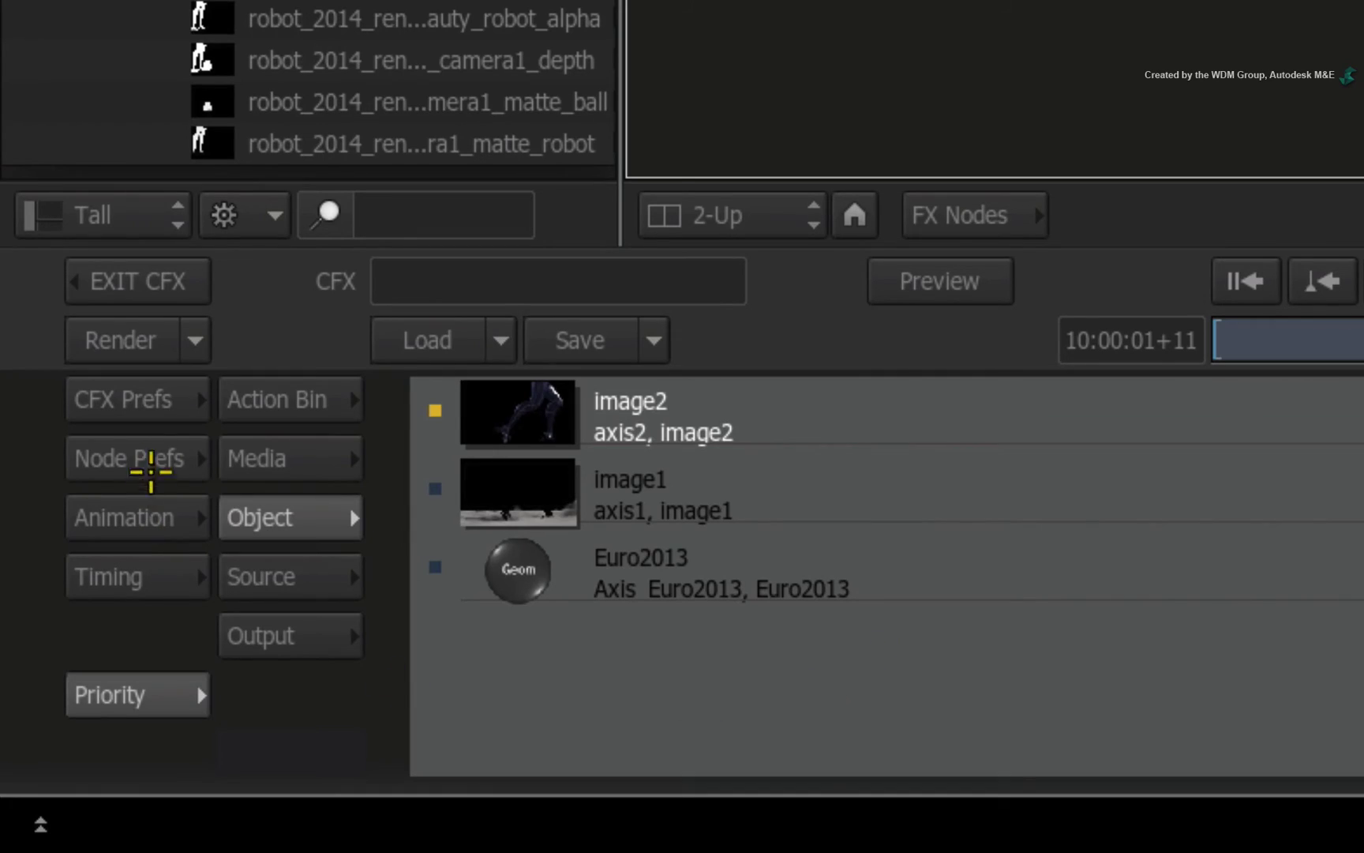
Set Rendering Software AA to AA 8 Samples and switch the viewer to the 1-Up camera output.
click(136, 462)
click(654, 396)
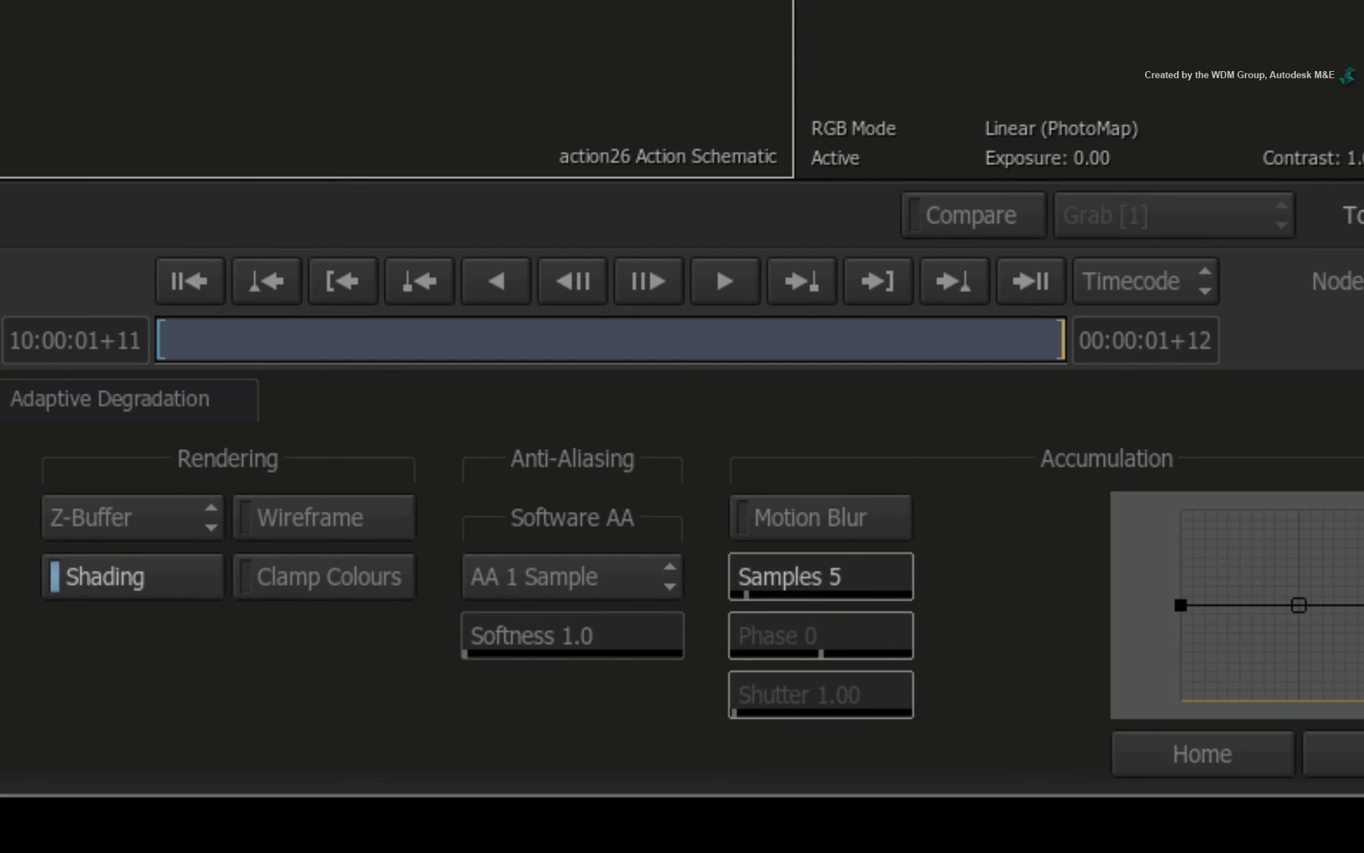
click(646, 574)
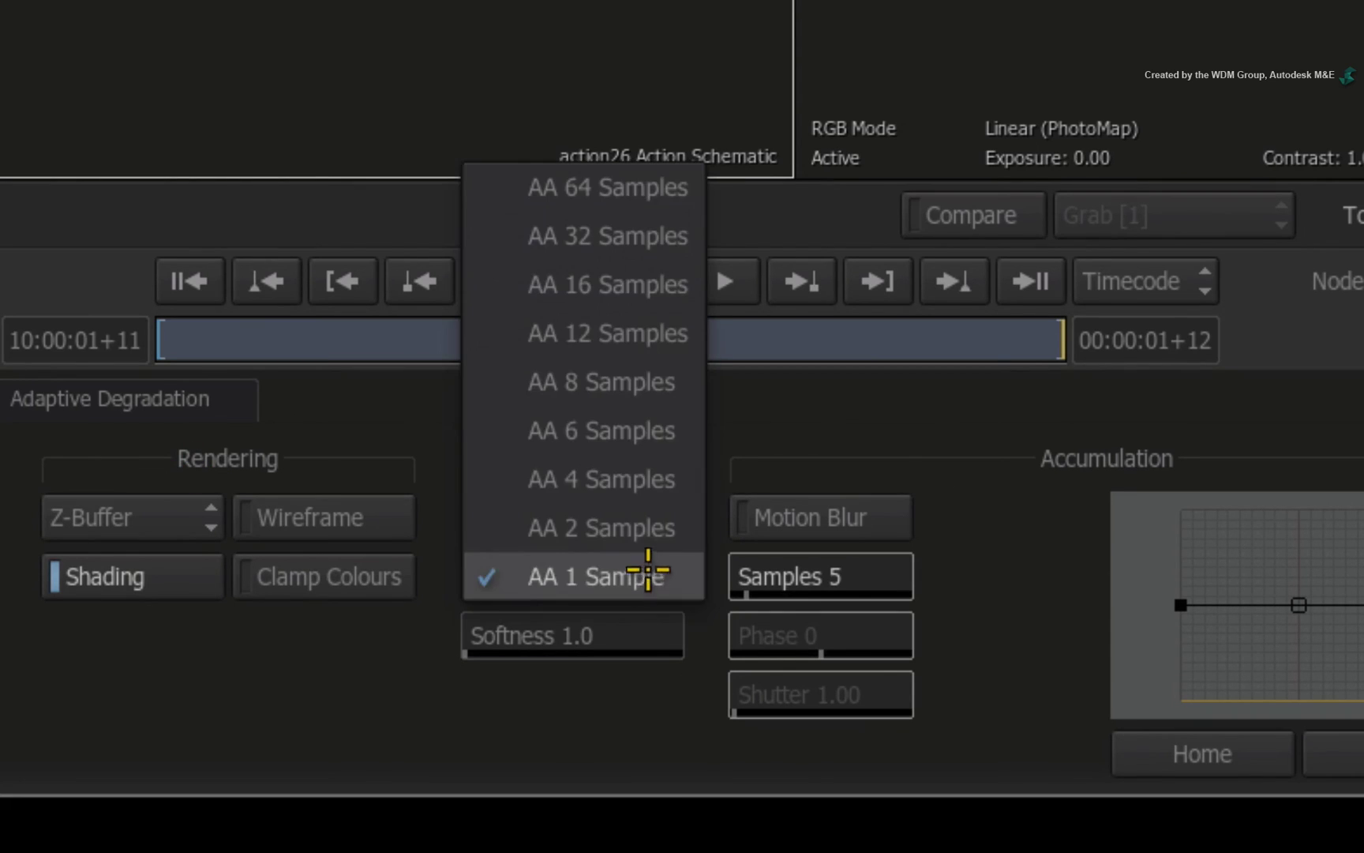
click(681, 387)
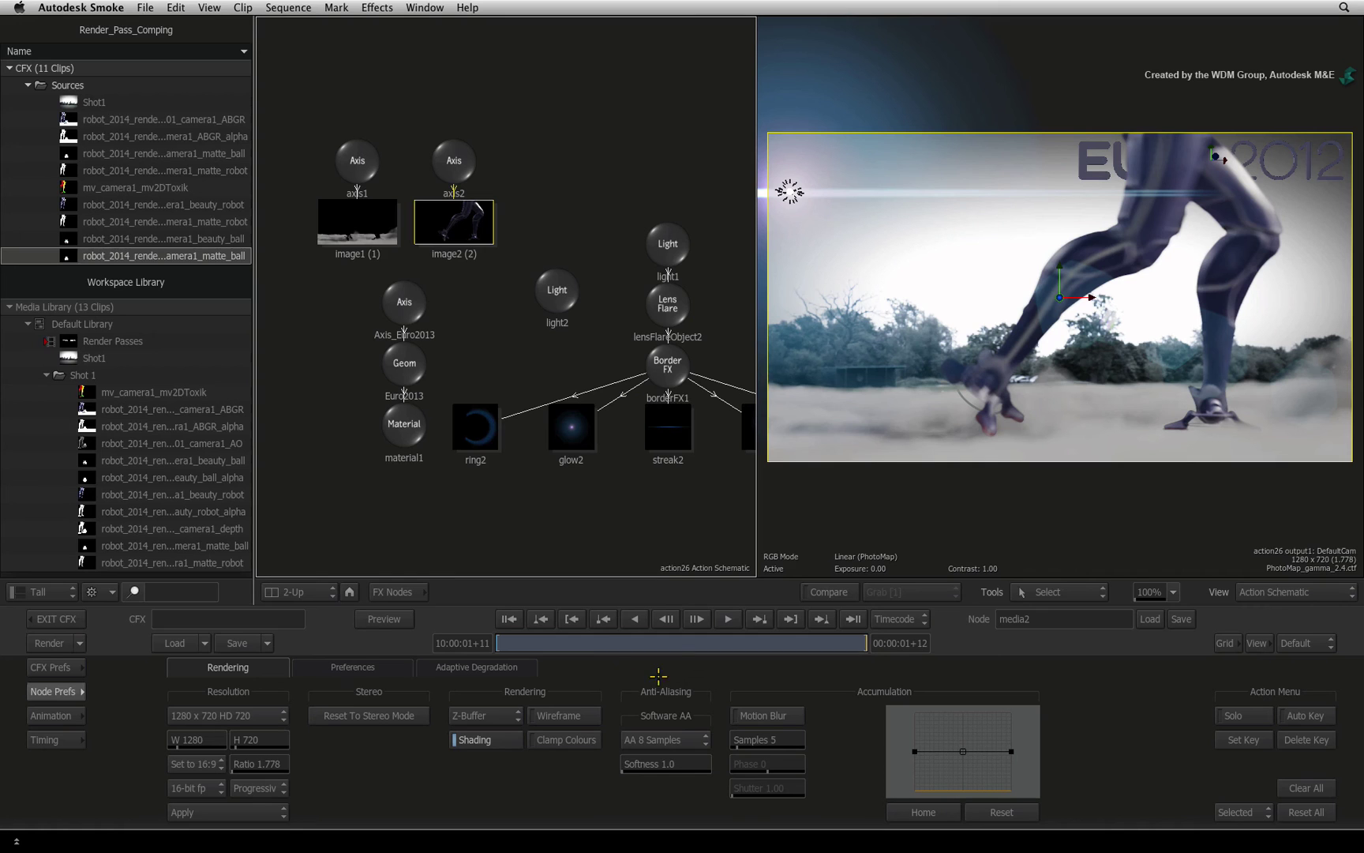
key(alt+1)
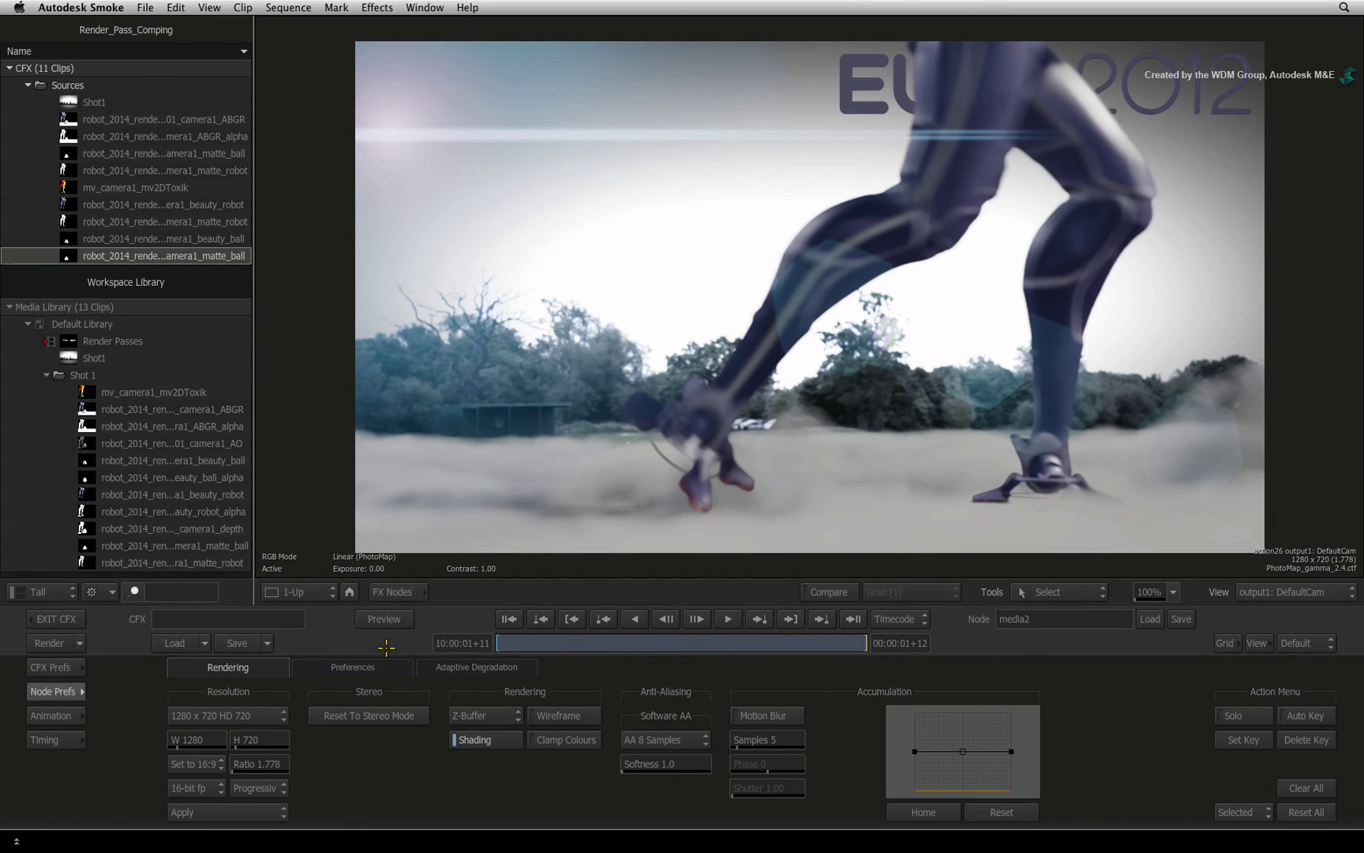